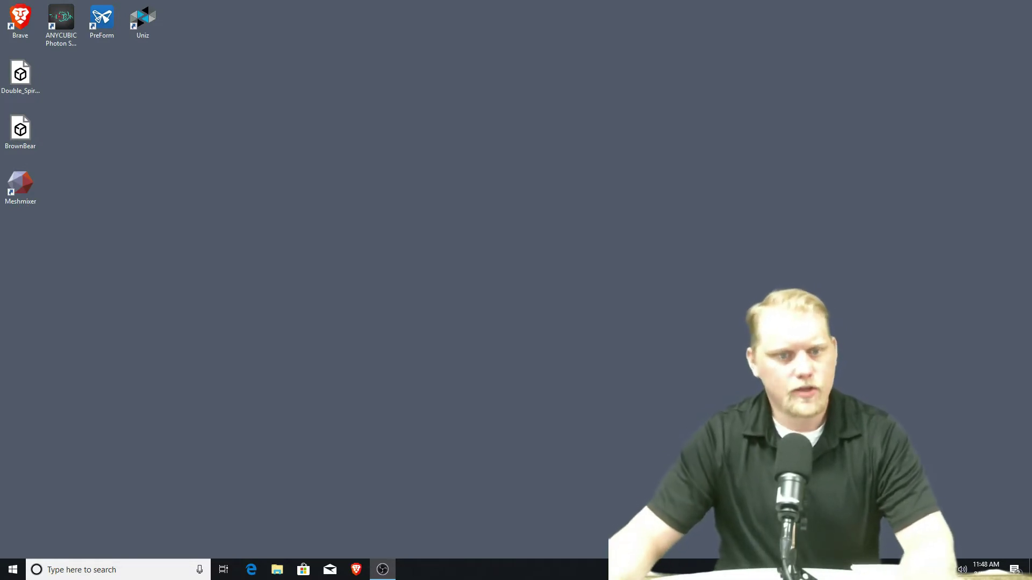
Step: Launch Autodesk Meshmixer from its desktop shortcut
left_click(237, 150)
double_click(33, 187)
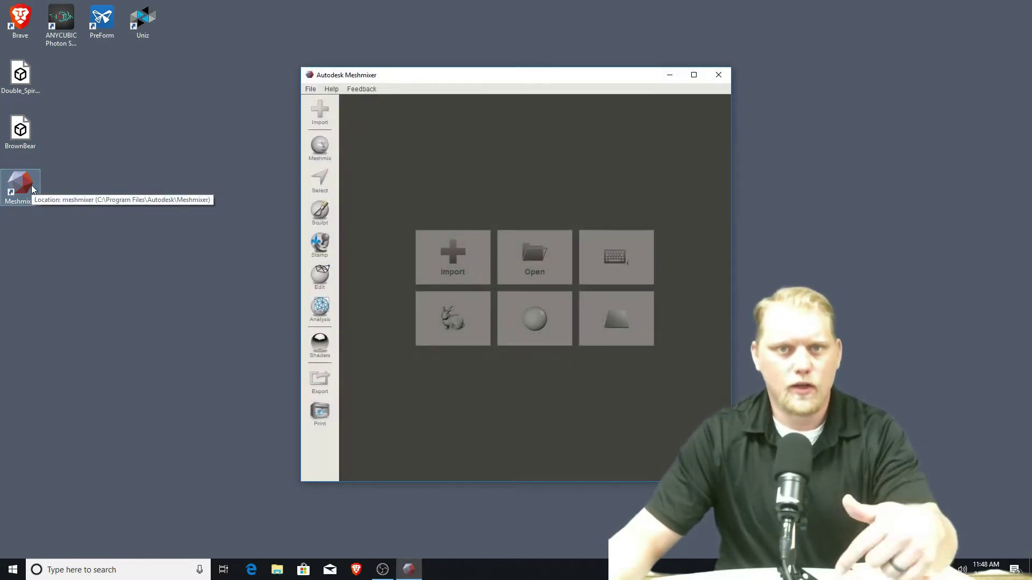
left_click_drag(426, 80, 472, 41)
Step: Import Double_Spiral_Vase1 and maximize the Meshmixer window to full screen
left_click(513, 223)
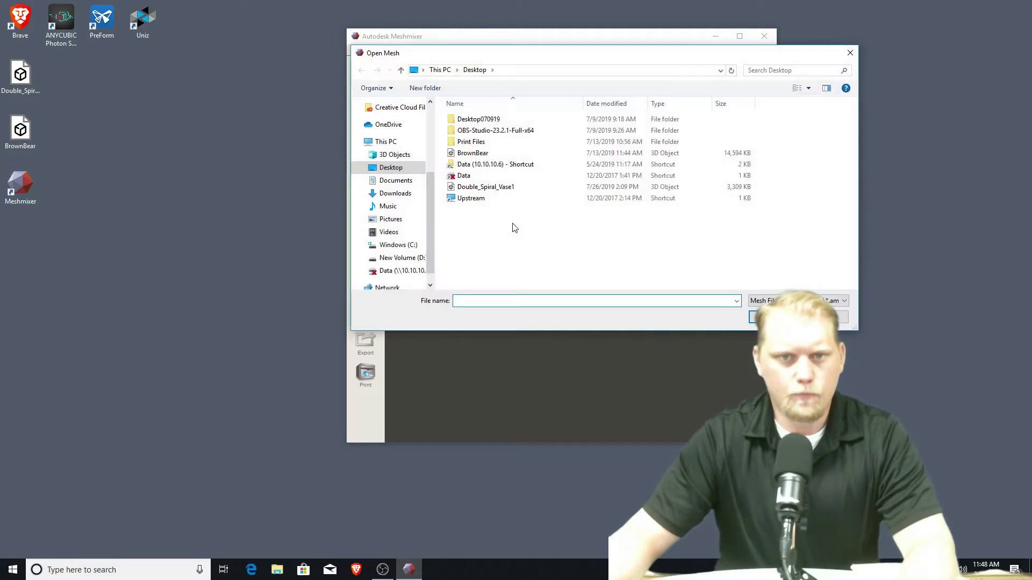
left_click(485, 187)
left_click(771, 317)
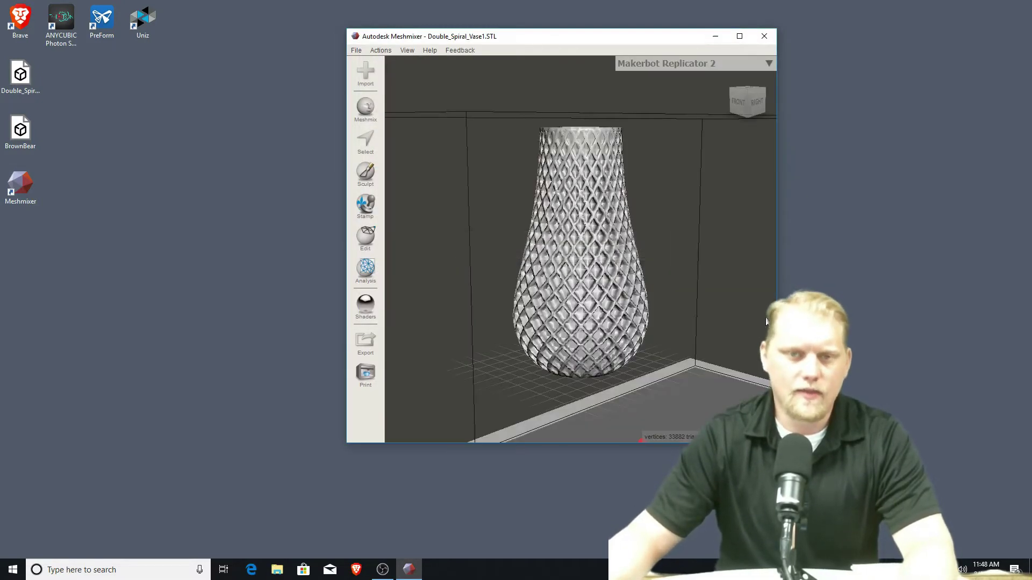
left_click_drag(653, 42, 570, 57)
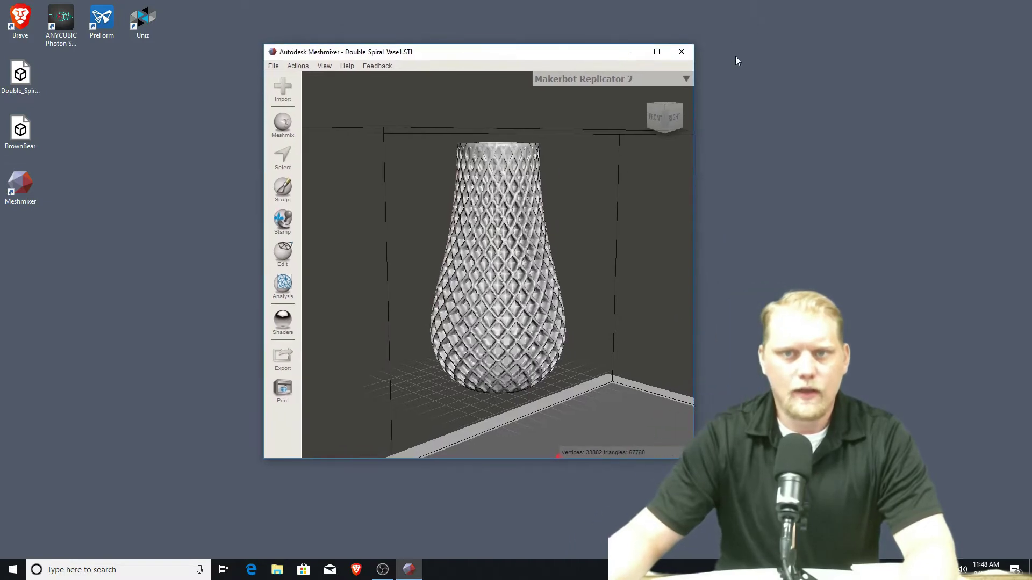
left_click(664, 50)
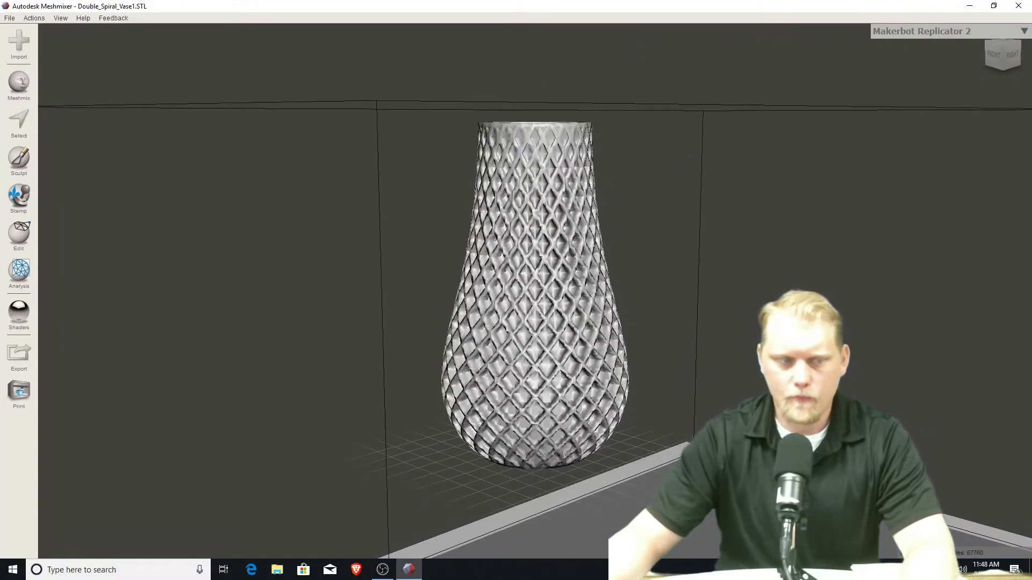
mouse_move(633, 329)
right_mouse_down()
mouse_move(744, 344)
mouse_move(567, 326)
mouse_move(624, 340)
right_mouse_up()
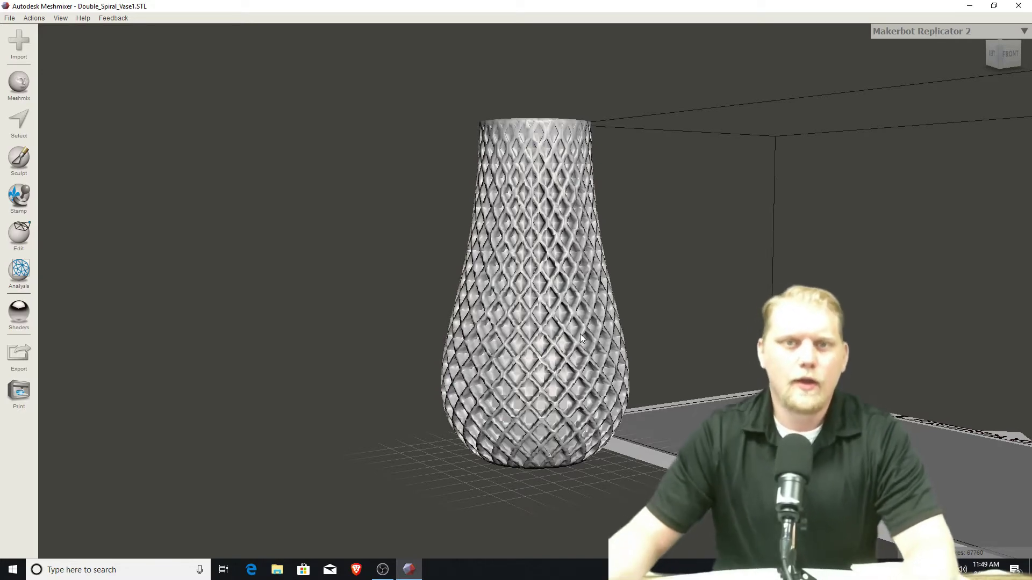
right_click_drag(350, 293, 450, 292)
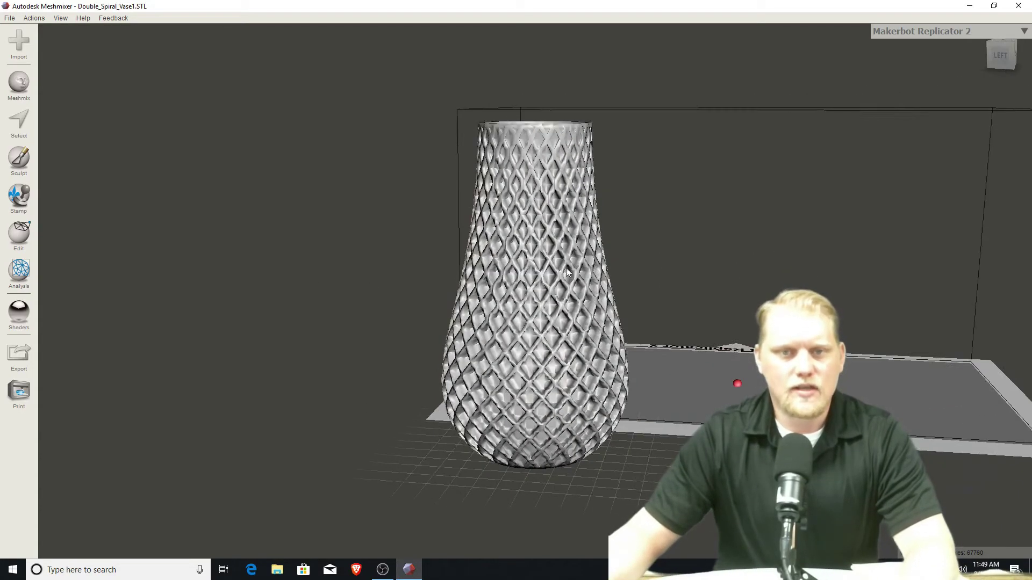
right_click_drag(652, 195, 533, 302)
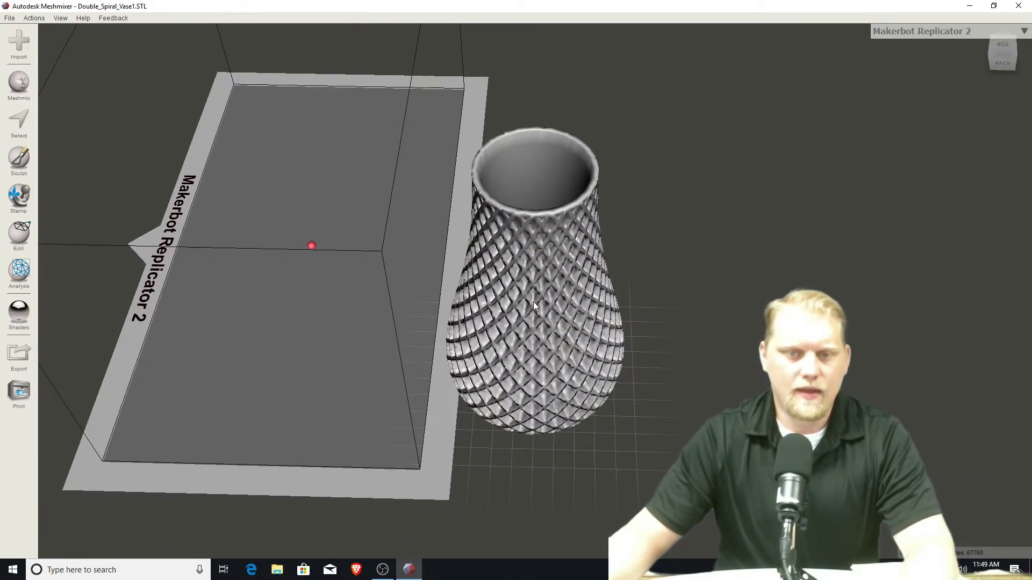
right_click_drag(595, 355, 566, 343)
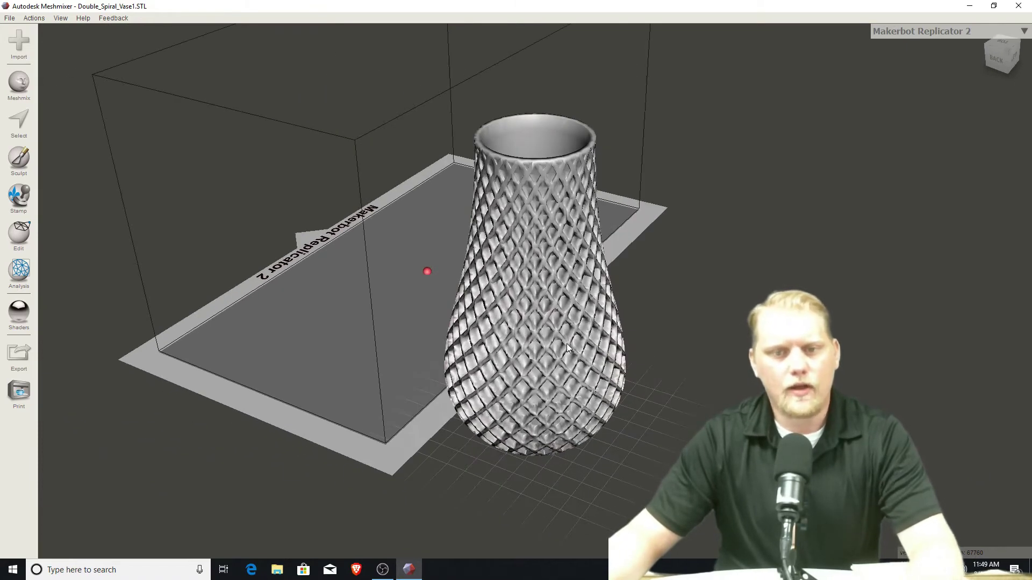
right_click_drag(599, 408, 520, 398)
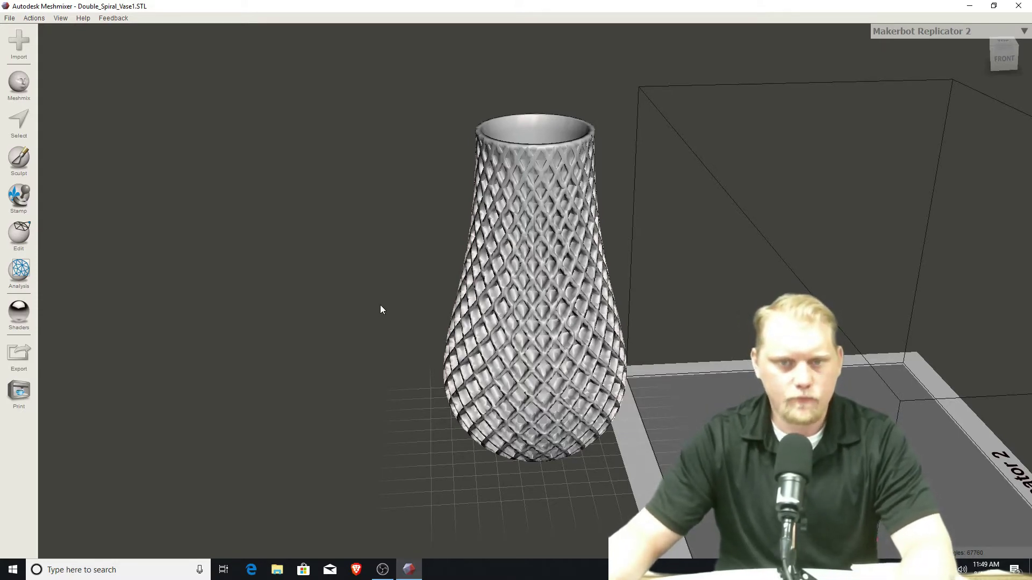
right_click_drag(380, 306, 418, 323)
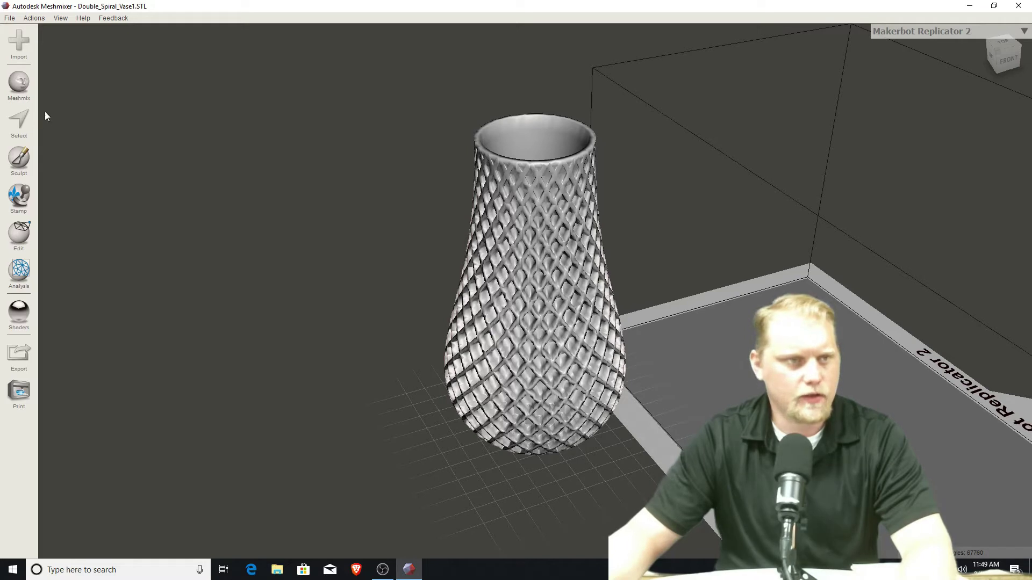
Step: Place a sphere primitive from the Meshmix library beside the vase
left_click(32, 90)
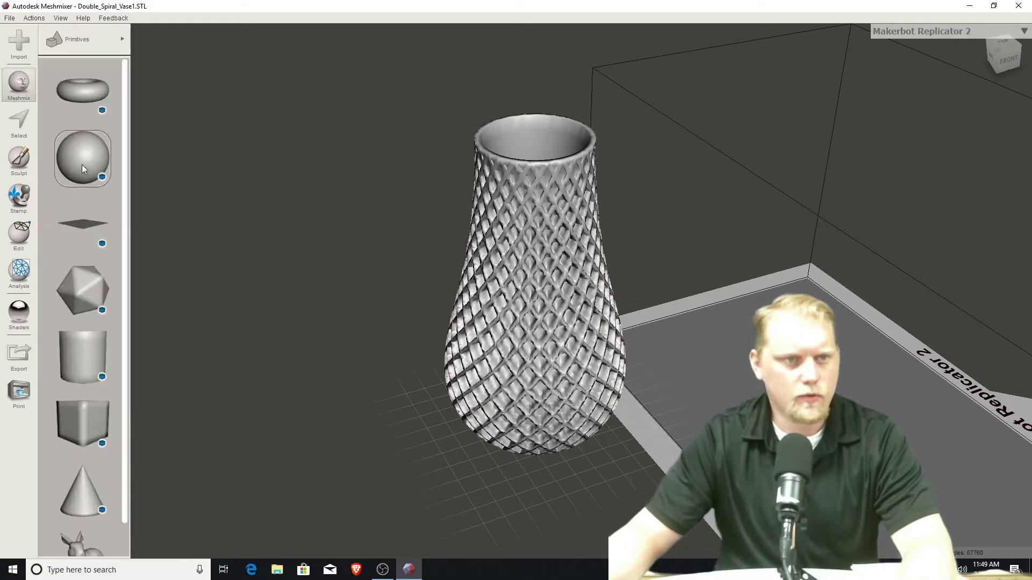
left_click_drag(82, 165, 379, 421)
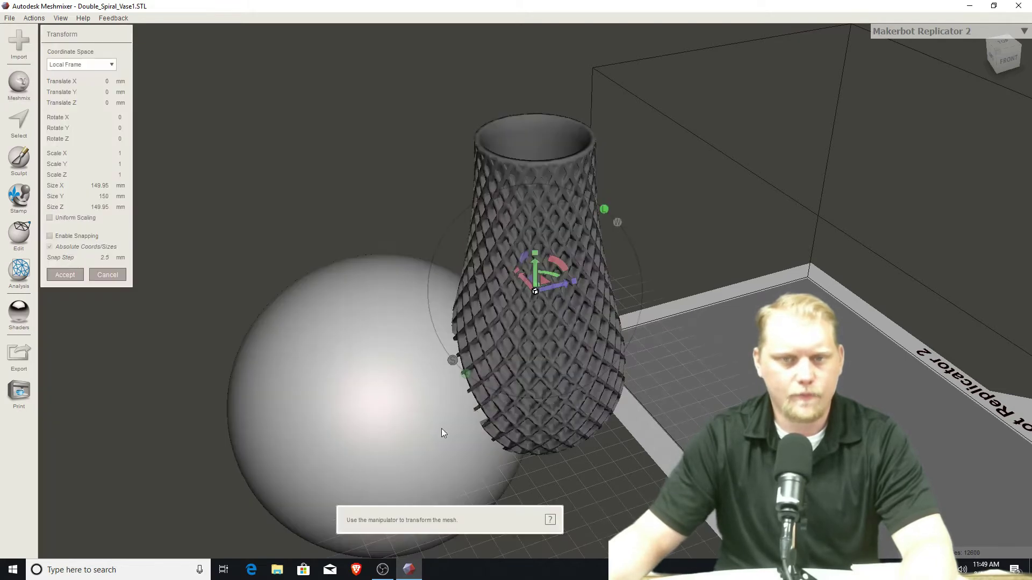
right_click_drag(585, 469, 518, 405)
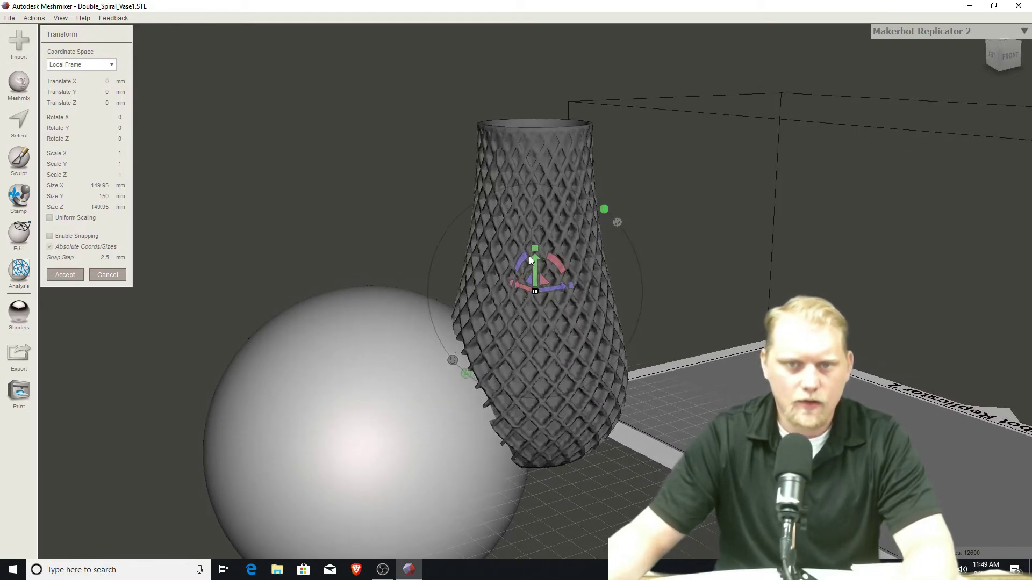
Step: Scale the sphere down to about 86.7 × 91.3 × 72.2 mm along X, Y and Z
left_click_drag(535, 249, 547, 289)
left_click_drag(534, 251, 528, 282)
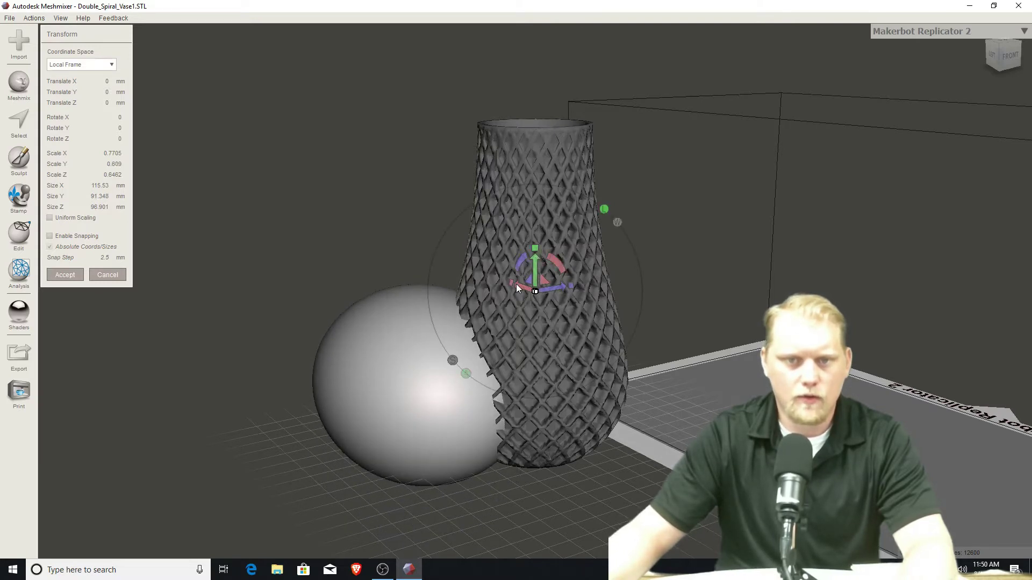
left_click_drag(509, 282, 573, 321)
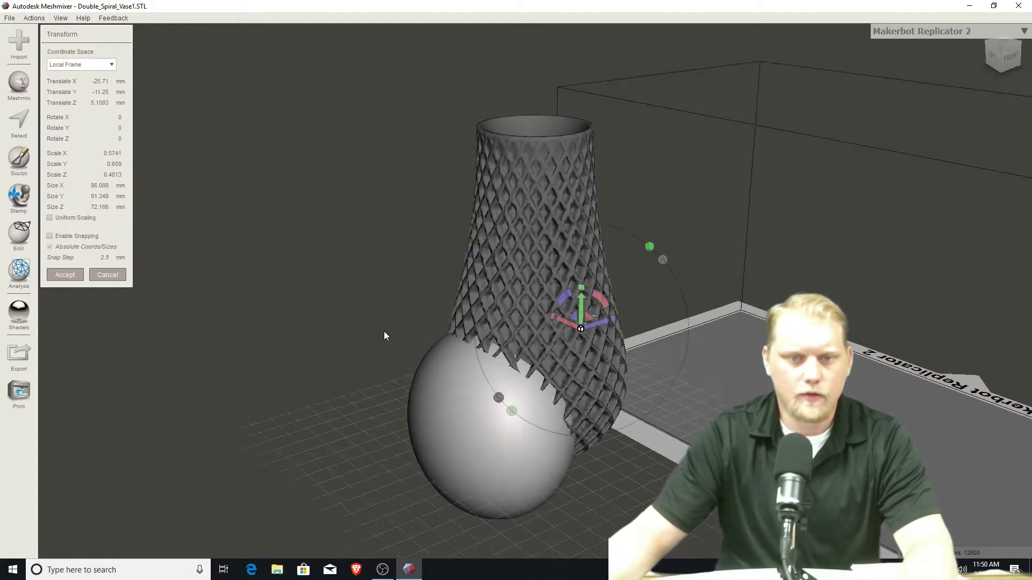
right_click_drag(384, 331, 526, 292)
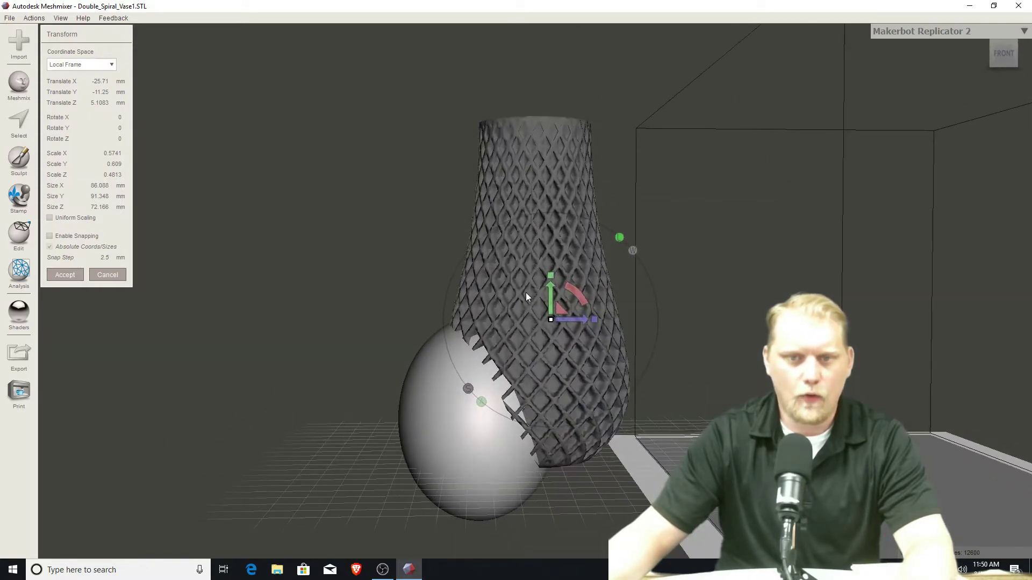
Step: Squash the sphere further along Y into a flatter shape
right_click_drag(419, 298, 473, 290)
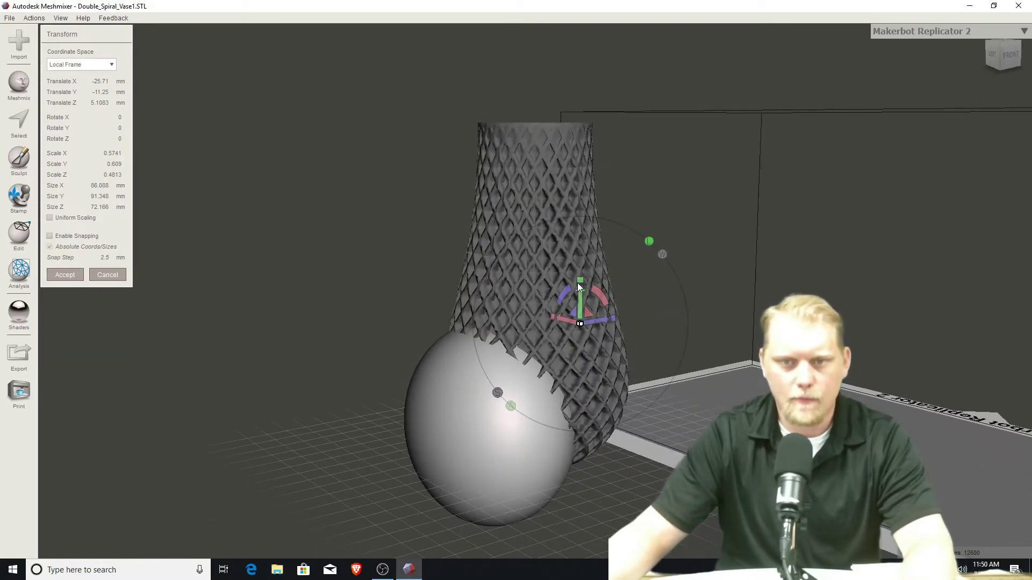
left_click_drag(580, 282, 573, 328)
mouse_move(575, 321)
right_mouse_down()
mouse_move(582, 315)
mouse_move(572, 321)
right_mouse_up()
left_click_drag(582, 322, 553, 310)
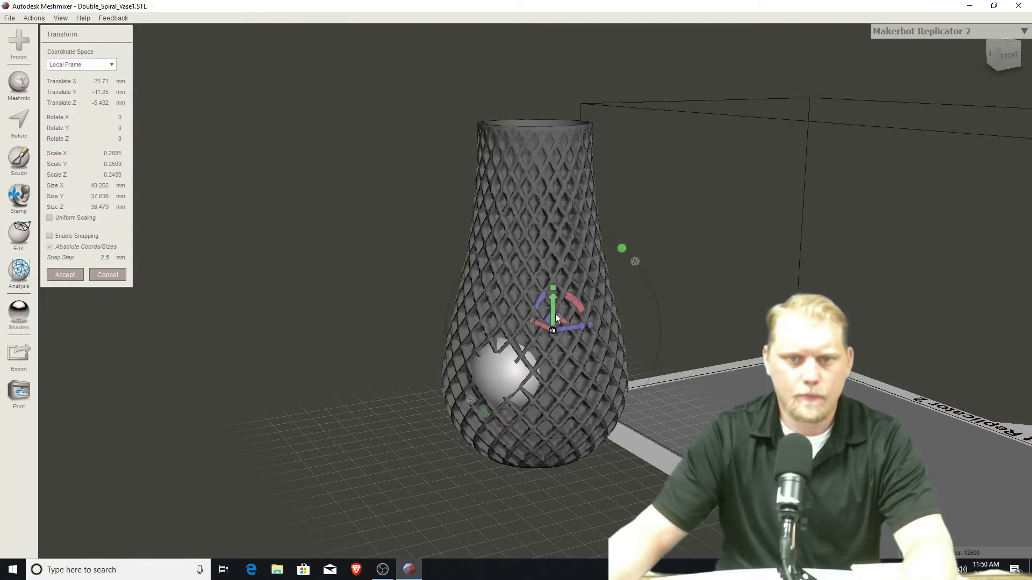
Step: Move the flattened sphere down onto the vase's base
right_click_drag(561, 317, 545, 318)
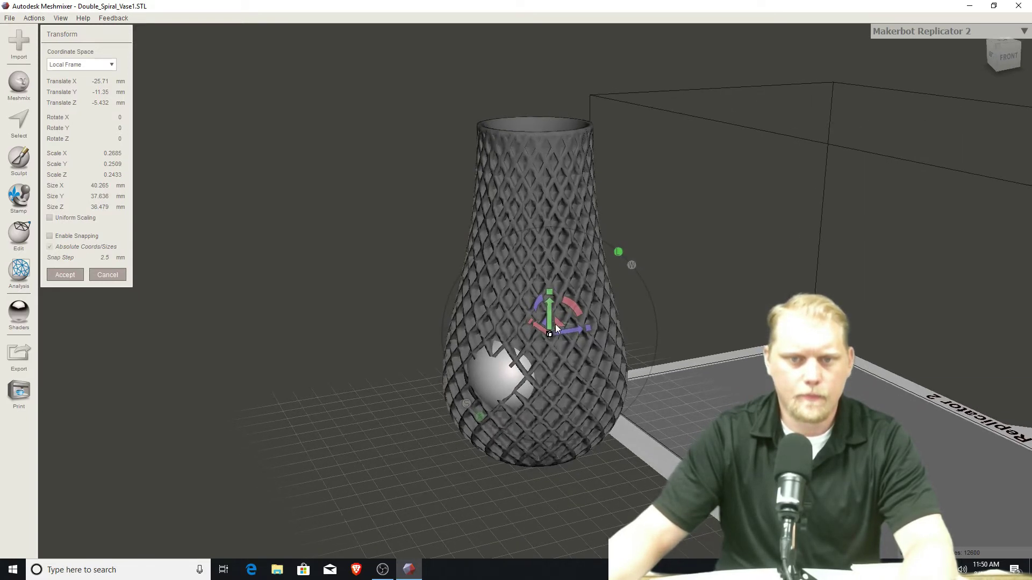
left_click_drag(556, 324, 499, 413)
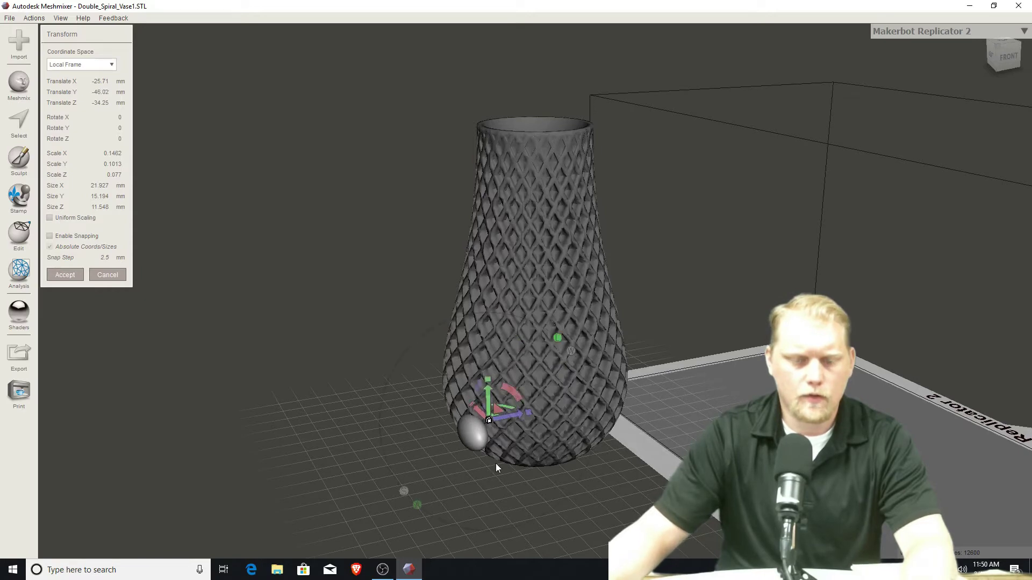
right_click_drag(495, 463, 582, 415)
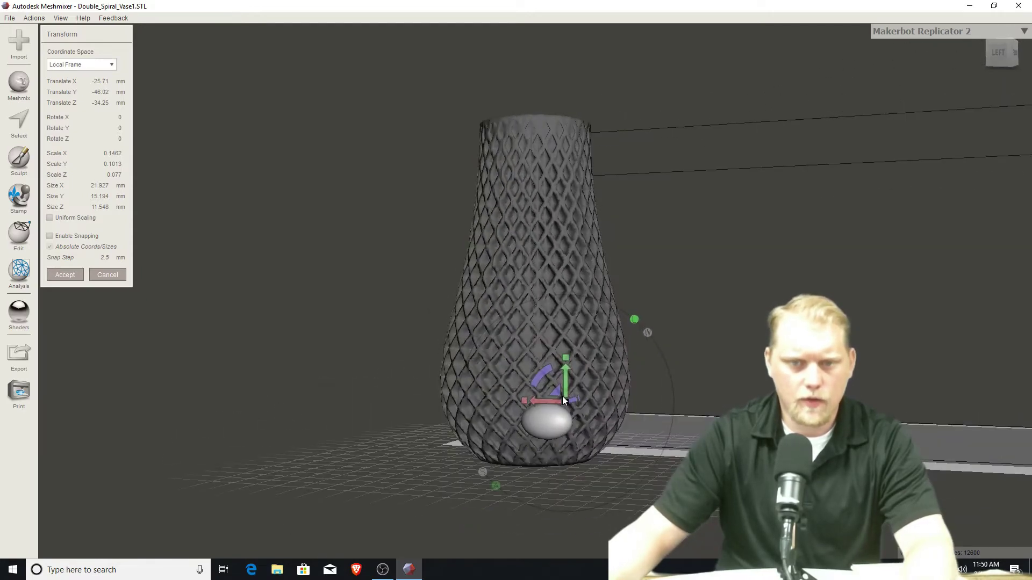
left_click_drag(558, 395, 529, 425)
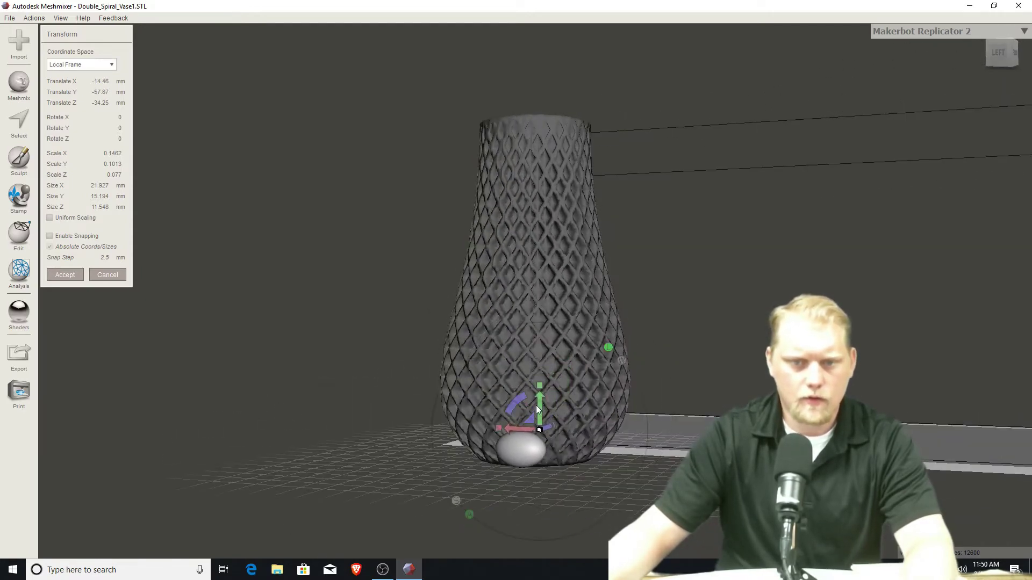
left_click_drag(540, 385, 540, 395)
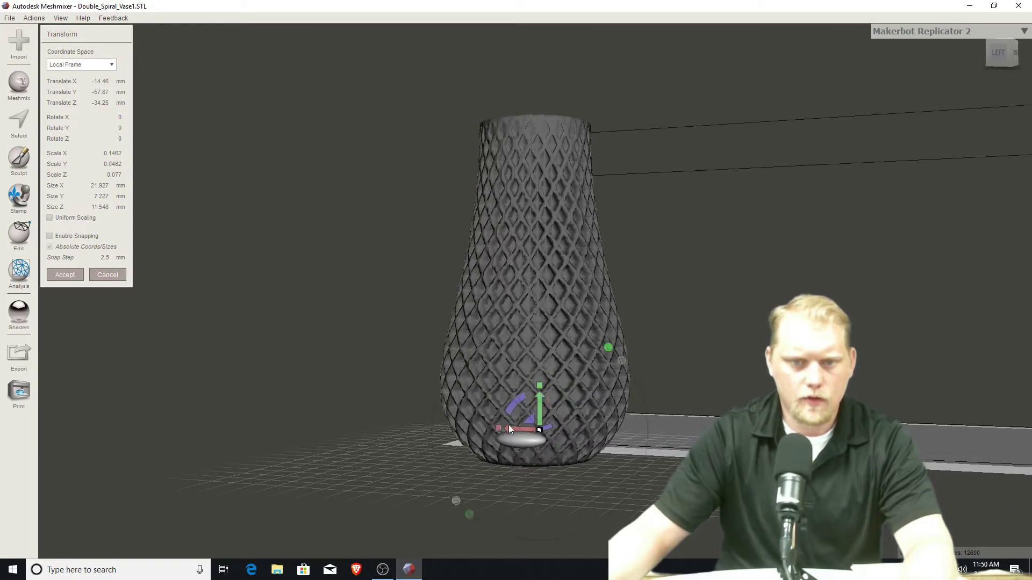
Step: Narrow the sphere to about 8 mm wide and stretch it to about 18 mm along Z
left_click_drag(499, 426, 515, 427)
right_click_drag(556, 429, 501, 332)
left_click_drag(503, 321, 508, 326)
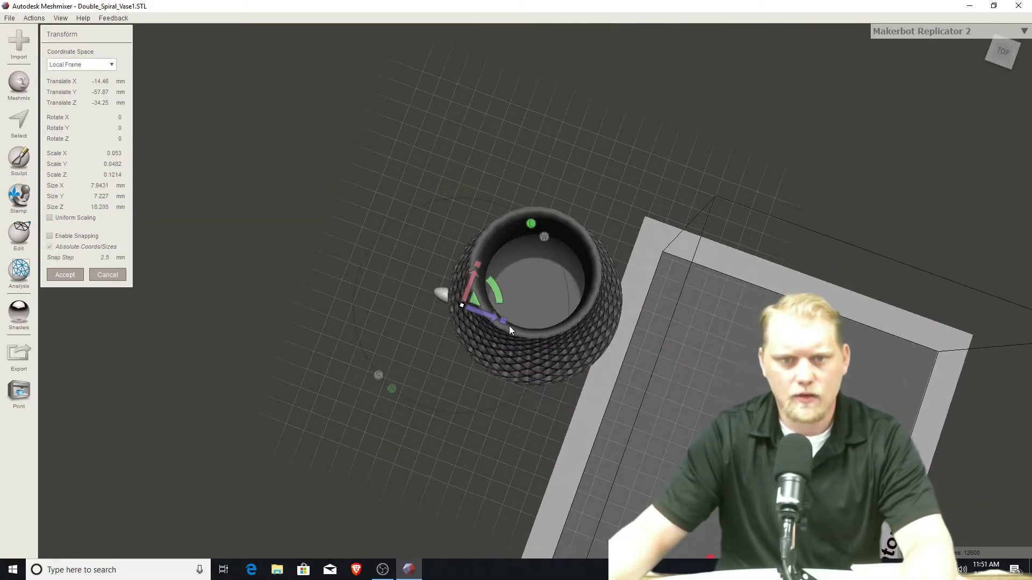
Step: Slide the sphere across the base and narrow it to about 4.25 × 4.5 mm
right_click_drag(508, 326, 545, 321)
left_click_drag(484, 266, 525, 312)
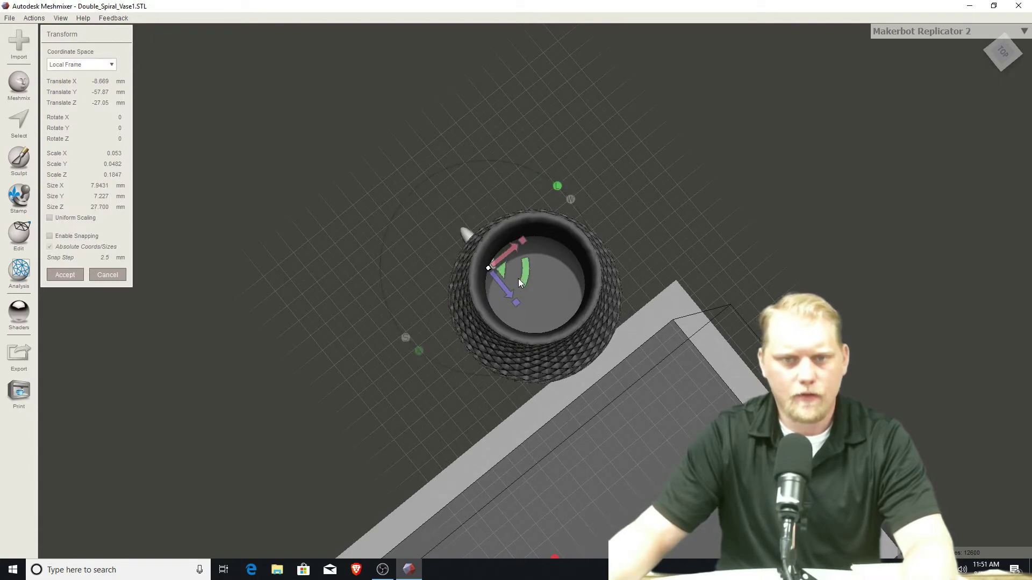
right_click_drag(494, 302, 580, 404)
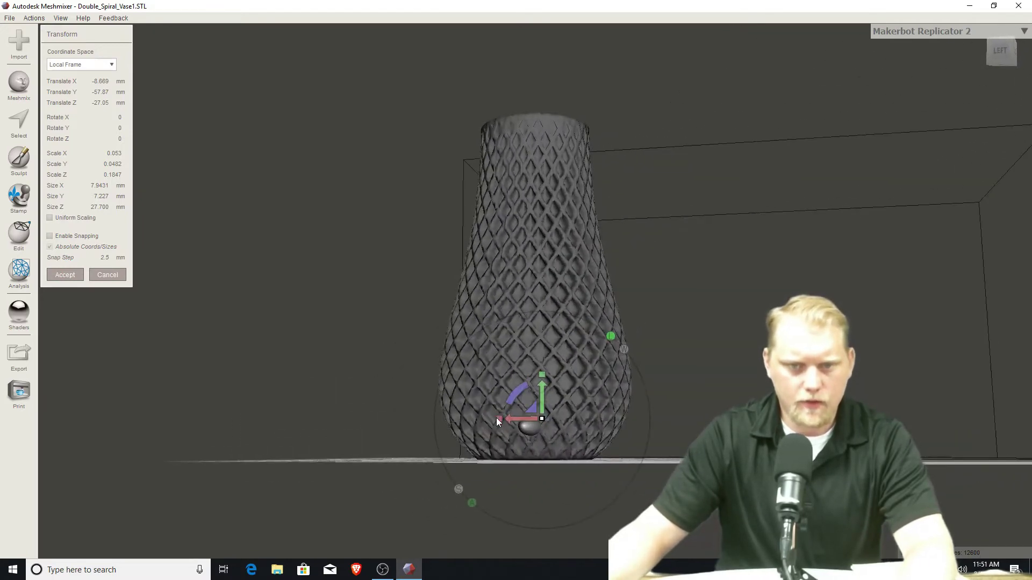
left_click_drag(496, 422, 498, 417)
left_click_drag(542, 376, 540, 376)
right_click_drag(541, 376, 511, 287)
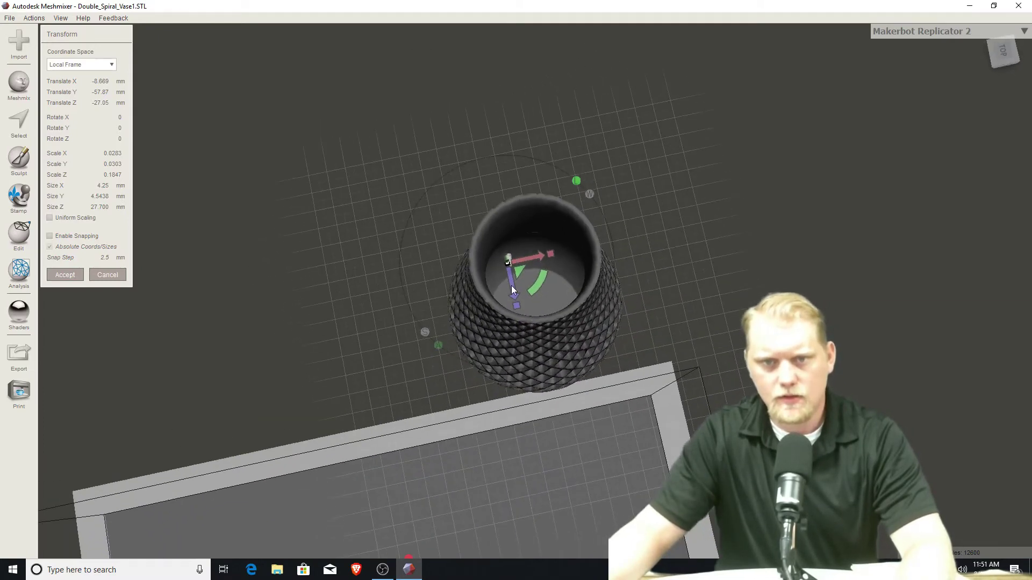
Step: Move the sliver vertically and sideways into the vase base edge, then accept the transform
left_click_drag(520, 270, 521, 282)
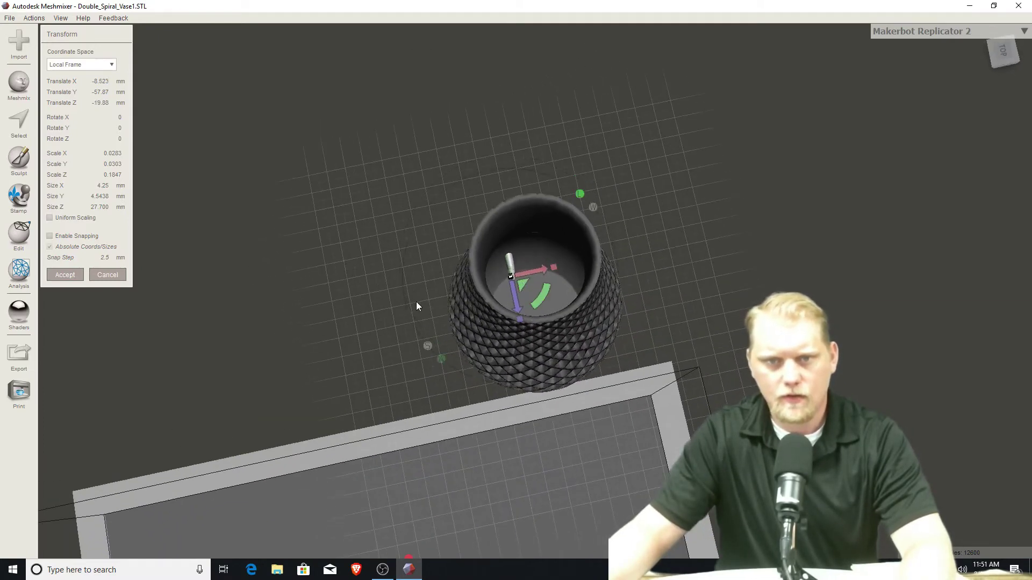
right_click_drag(416, 306, 519, 416)
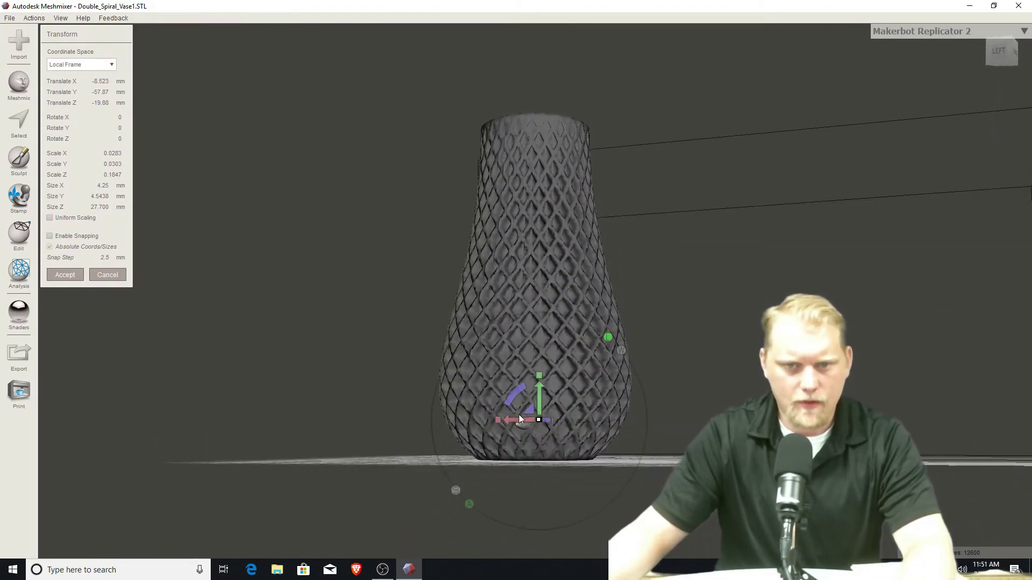
left_click_drag(527, 409, 530, 409)
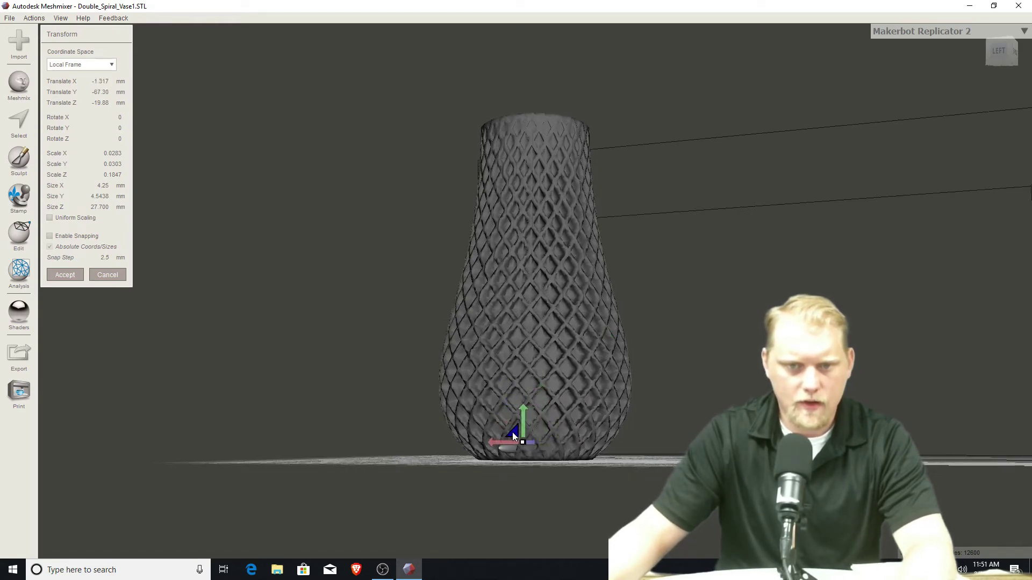
right_click_drag(511, 432, 521, 334)
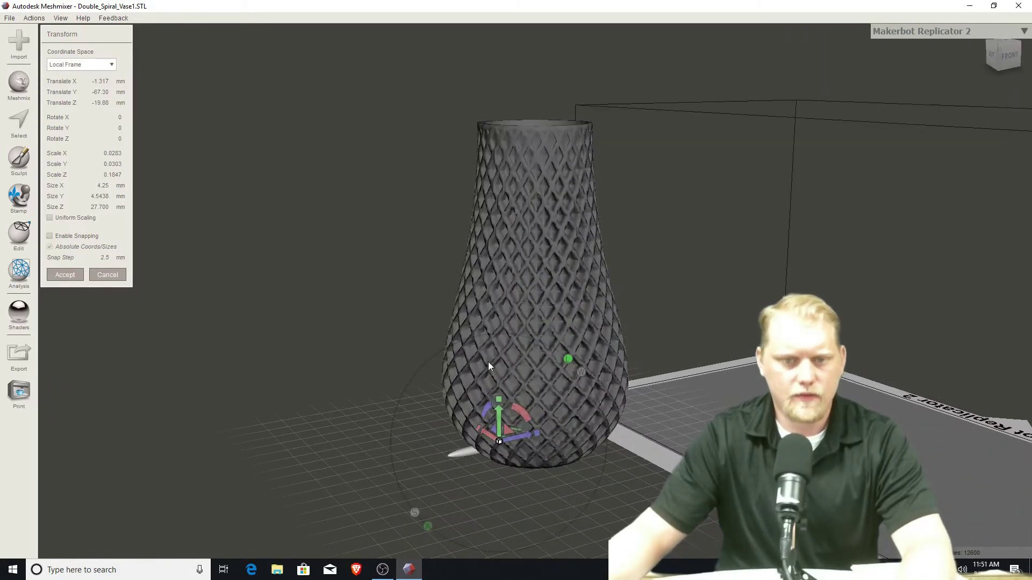
left_click(65, 274)
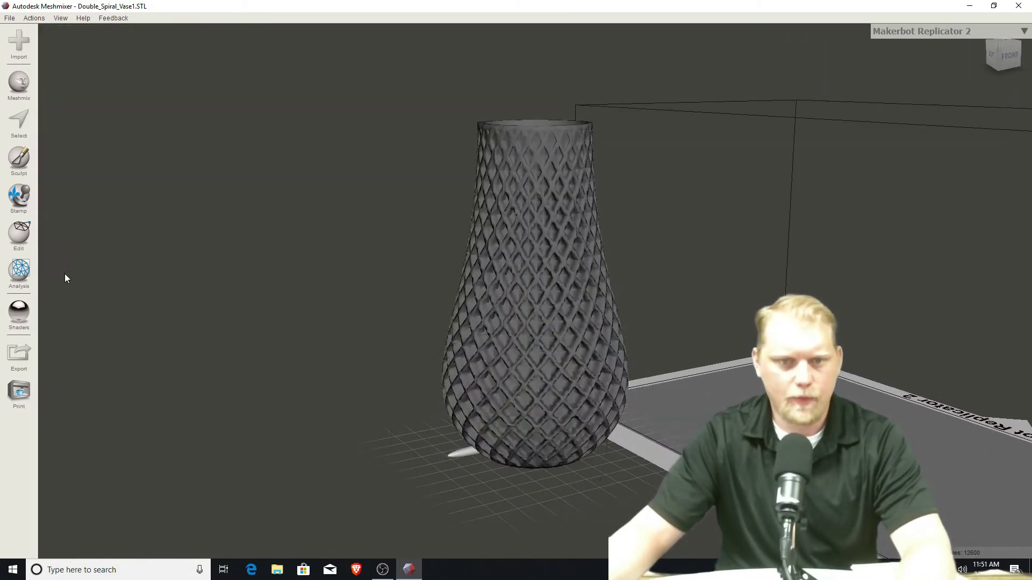
Step: Show the Objects Browser and select both Double_Spiral_Vase1.STL and the sphere mesh
right_click_drag(454, 386, 500, 414)
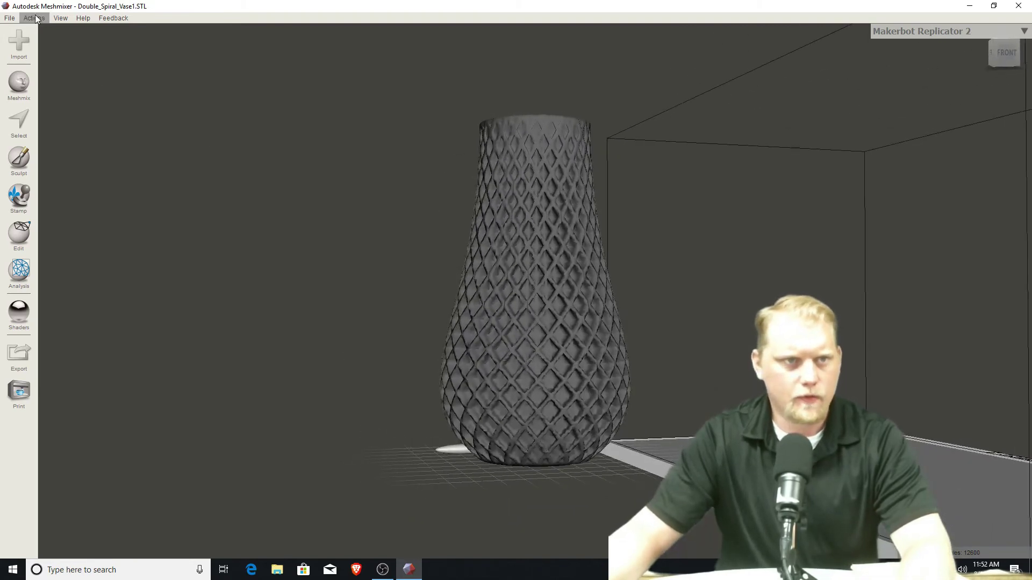
left_click(59, 18)
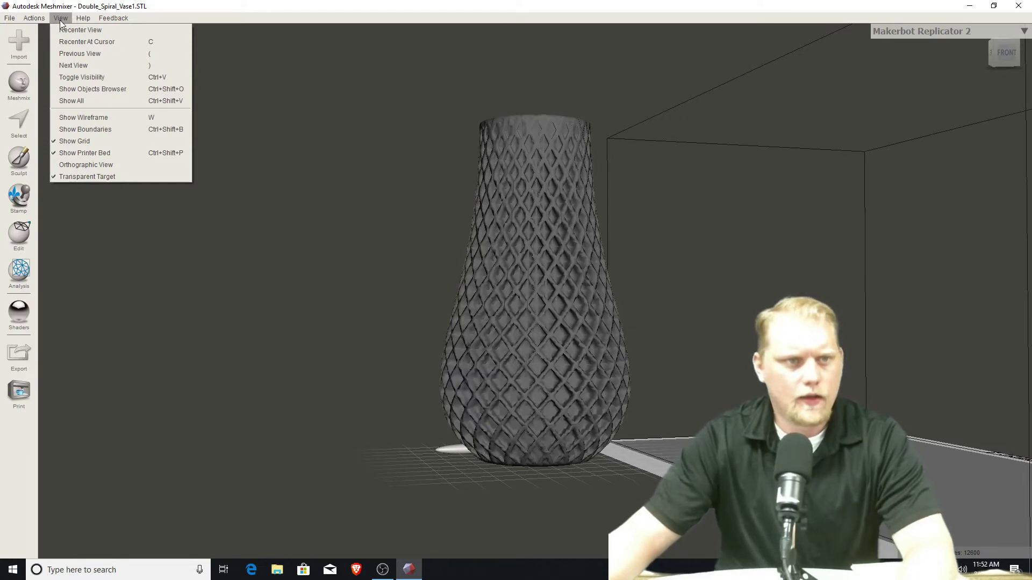
left_click(110, 90)
left_click_drag(336, 230, 321, 181)
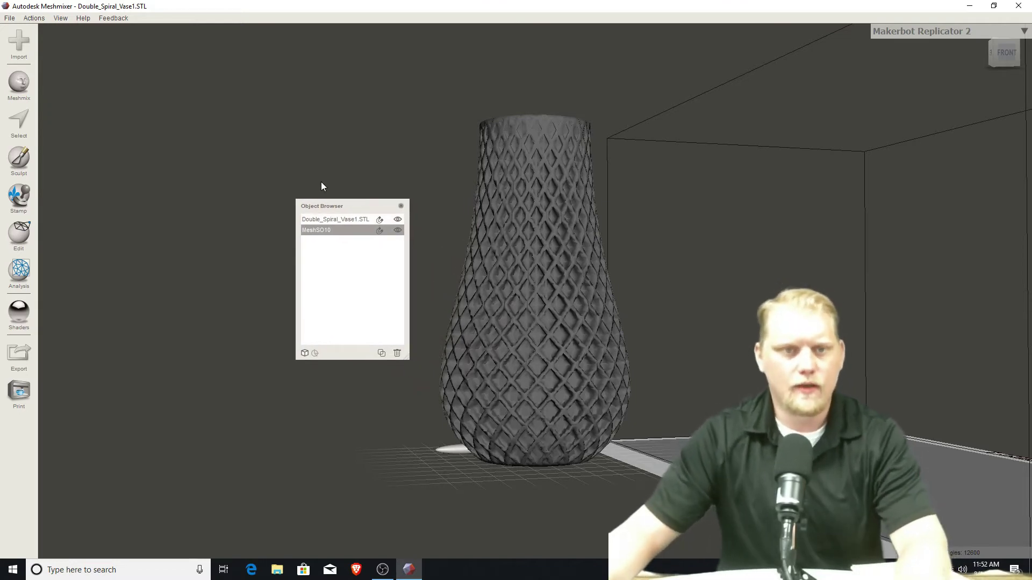
left_click_drag(321, 183, 277, 207)
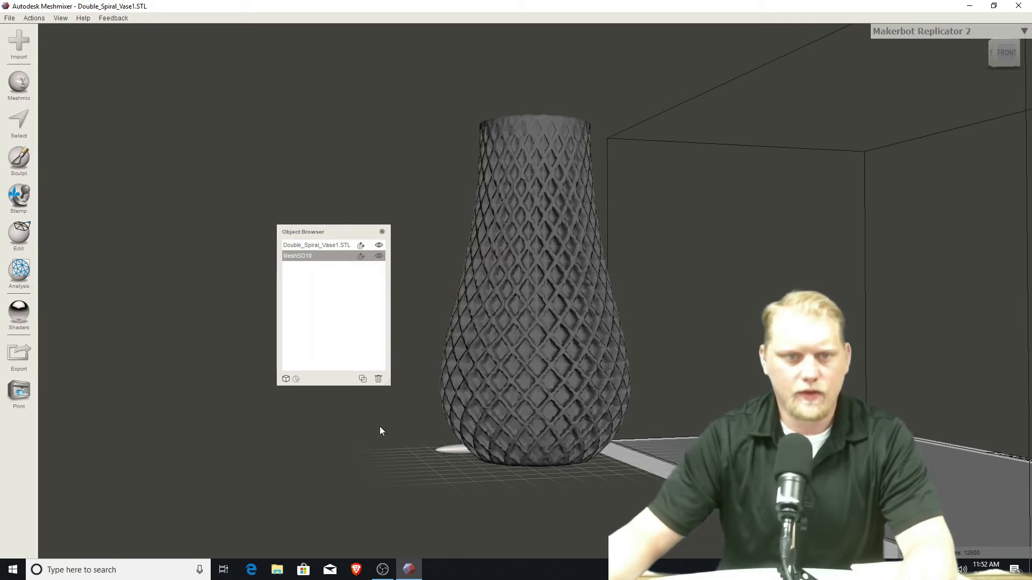
left_click(307, 248, "shift")
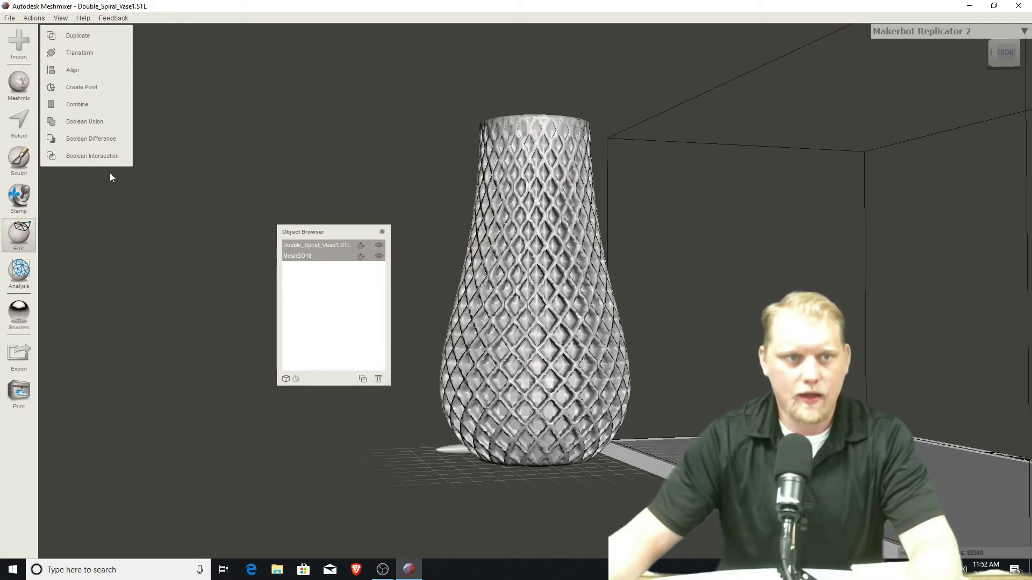
Step: Start a Boolean Difference, then cancel that first attempt
left_click(87, 140)
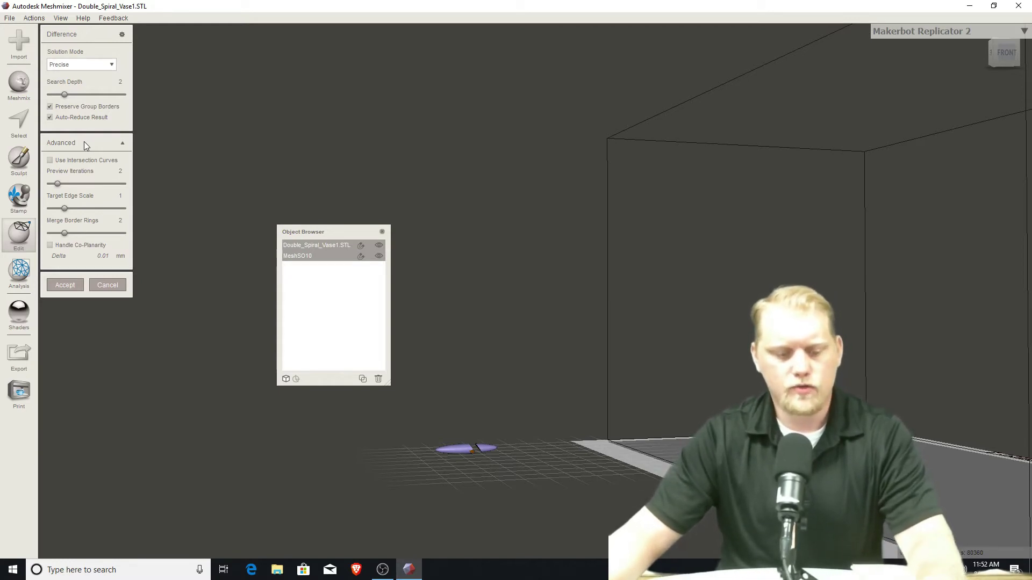
key("Return")
left_click_drag(305, 213, 279, 183)
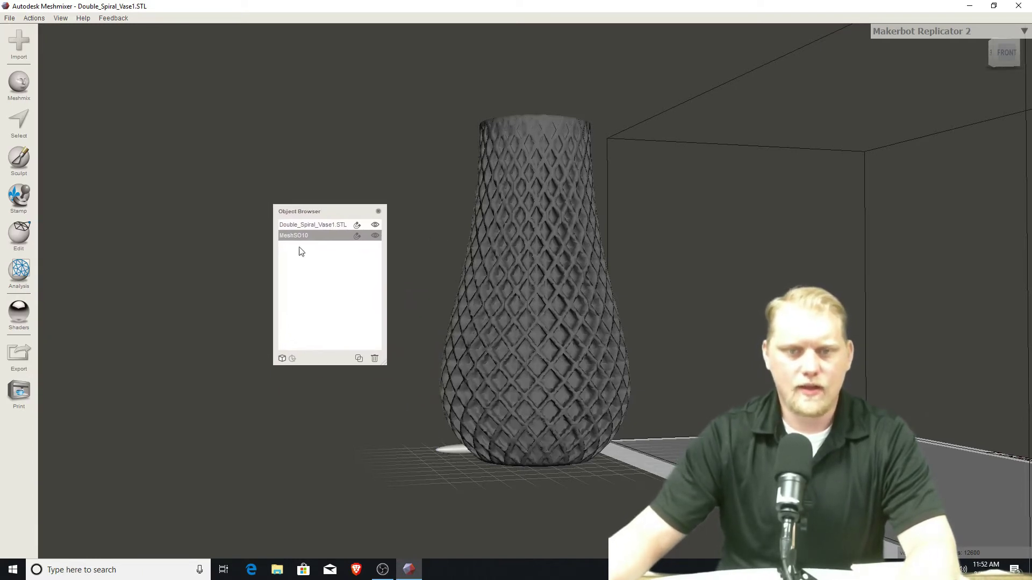
Step: Select the vase, then the cylinder, and run Boolean Difference to preview the subtraction
left_click(560, 276)
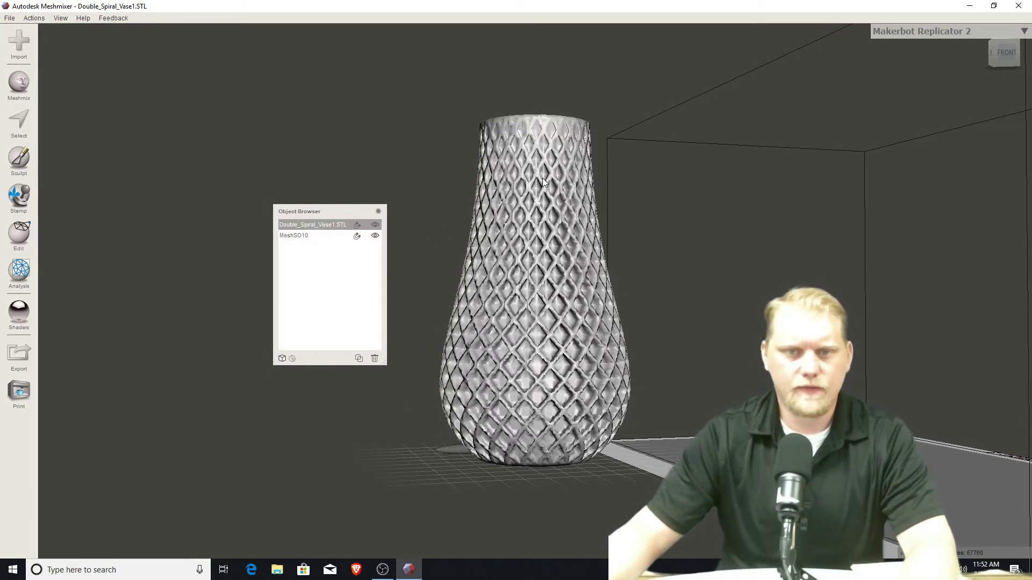
left_click(297, 235, "shift")
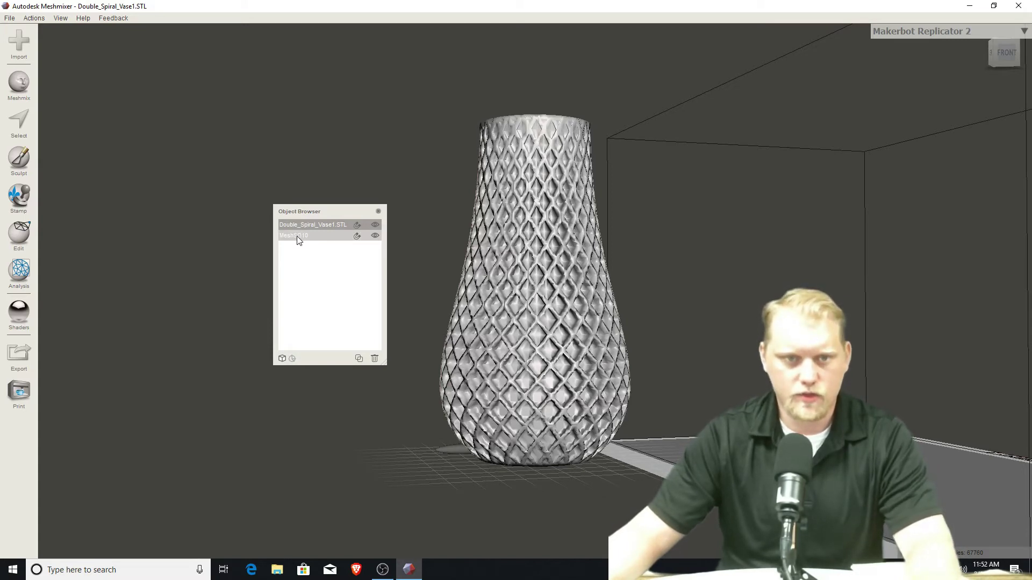
left_click(301, 241, "shift")
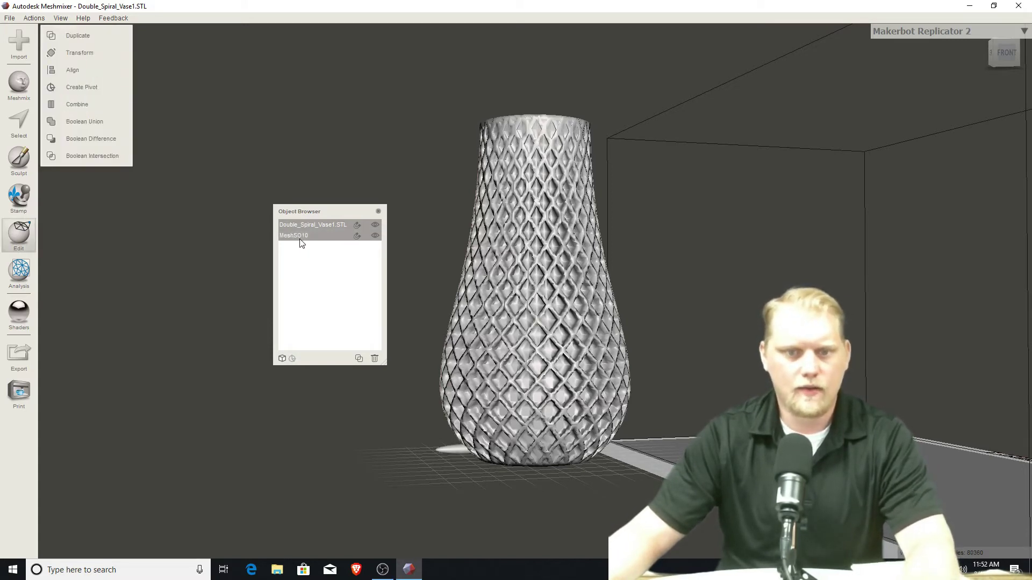
left_click_drag(304, 218, 329, 244)
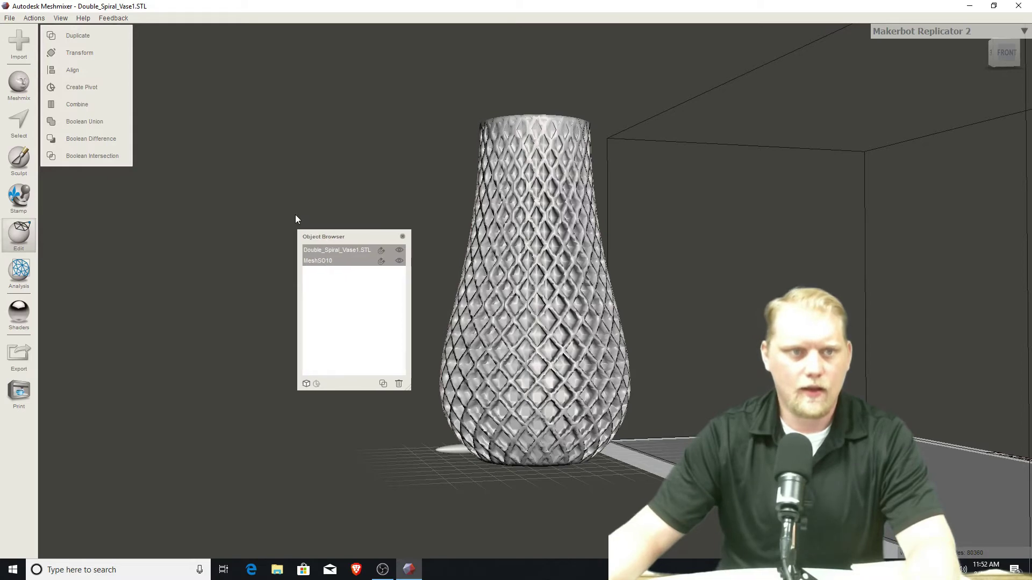
left_click(111, 139)
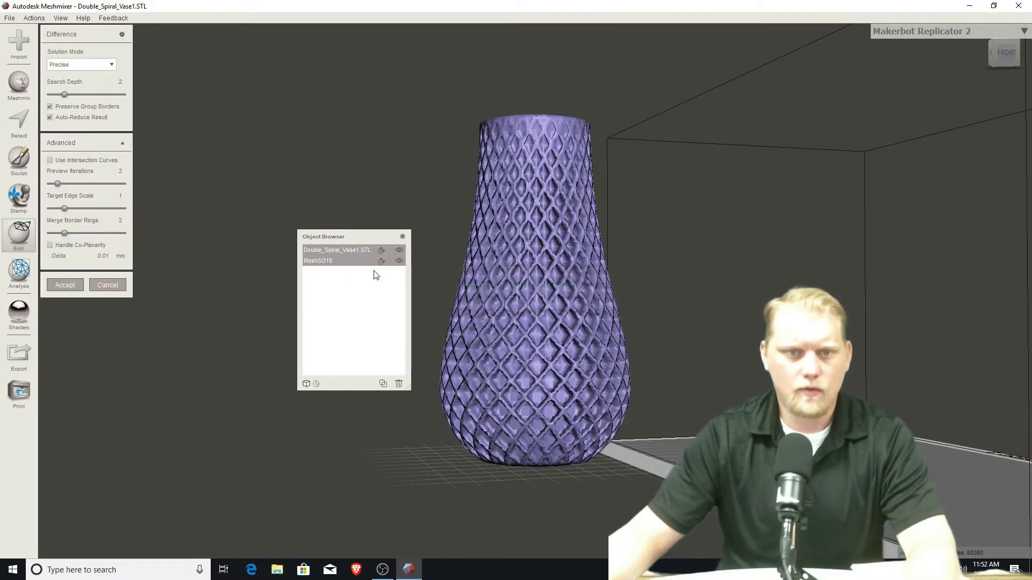
Step: Orbit and zoom around the vase base to inspect the cut notch, then close the Object Browser
left_click_drag(353, 236, 335, 204)
right_click_drag(448, 436, 577, 382)
scroll(514, 494, "up", 4)
right_click_drag(554, 524, 671, 500)
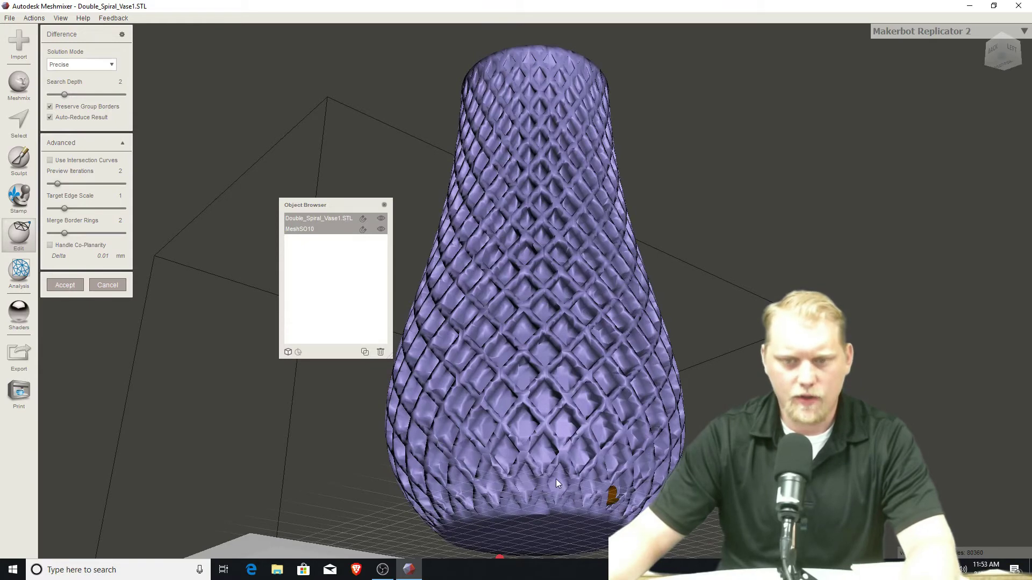
right_click_drag(555, 479, 556, 441)
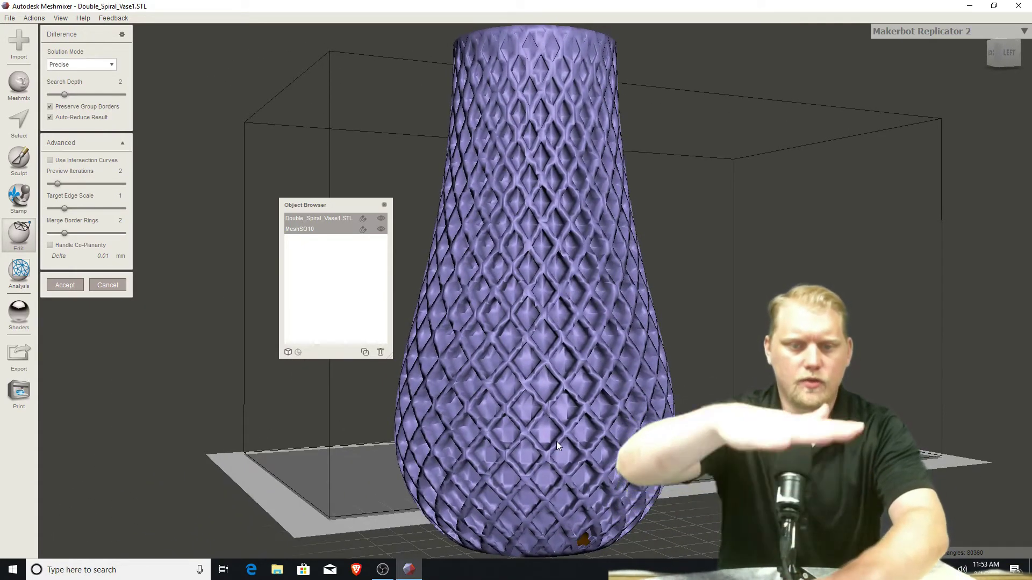
right_click_drag(557, 439, 605, 415)
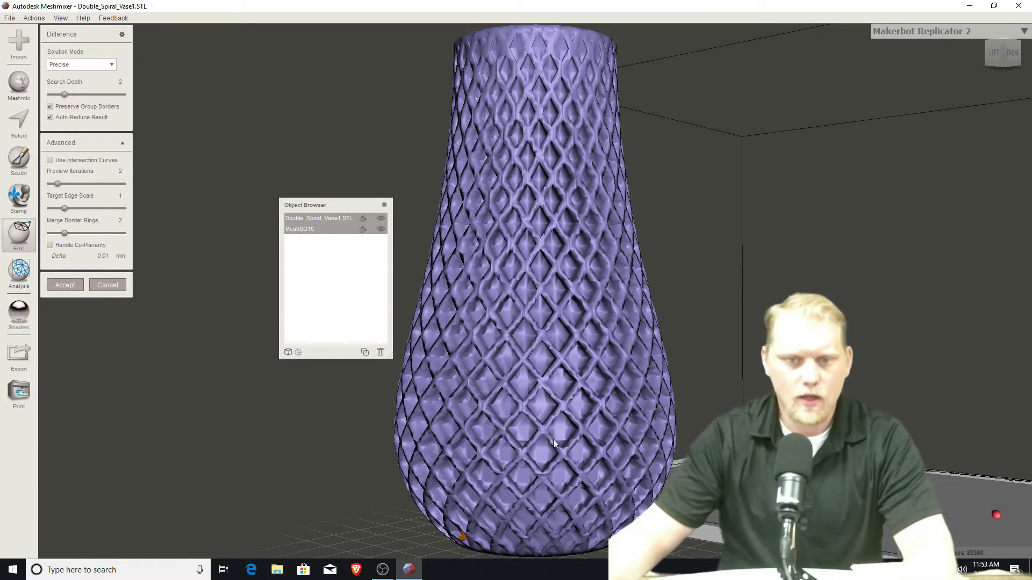
right_click_drag(514, 501, 591, 457)
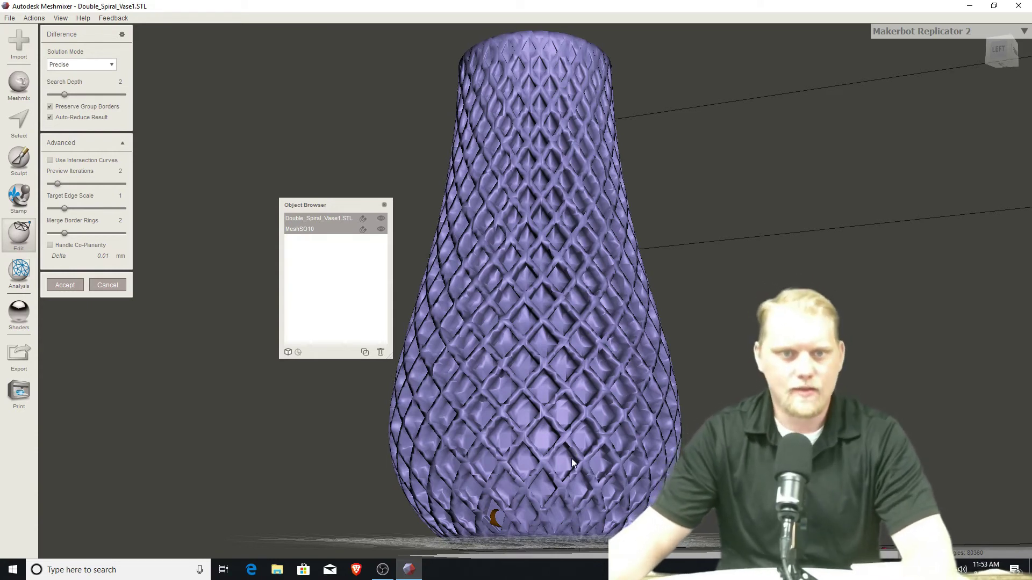
left_click(384, 206)
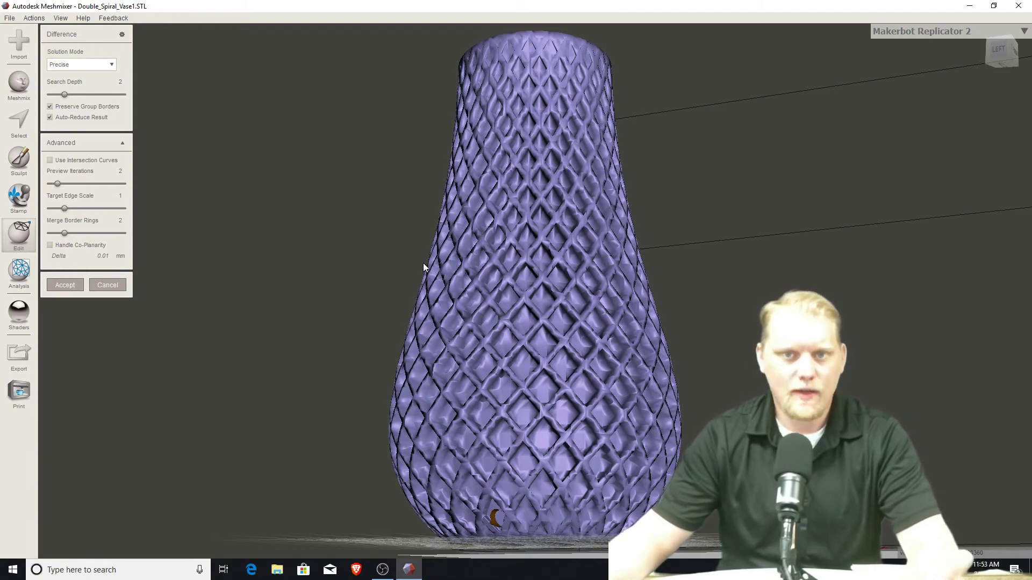
right_click_drag(525, 273, 504, 466)
scroll(504, 462, "down", 5)
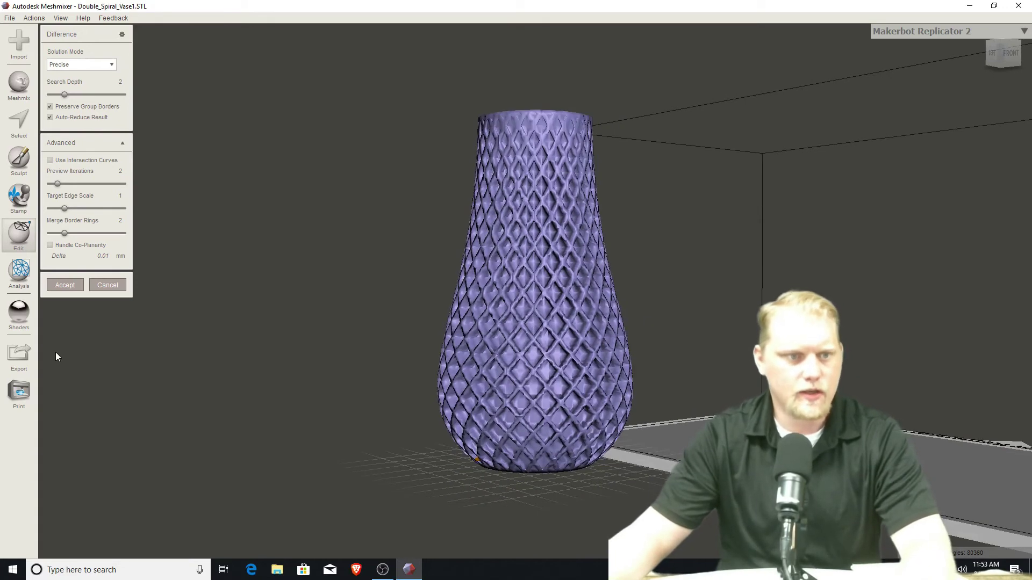
Step: Export the vase to the Desktop as VaseForPrint.stl and minimize Meshmixer
left_click(27, 354)
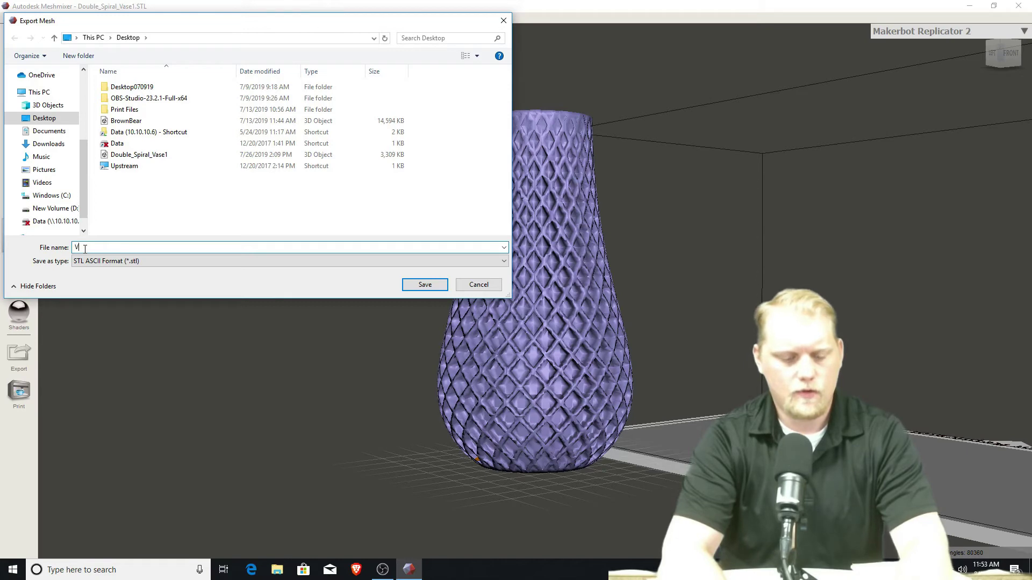
type("ForPrint")
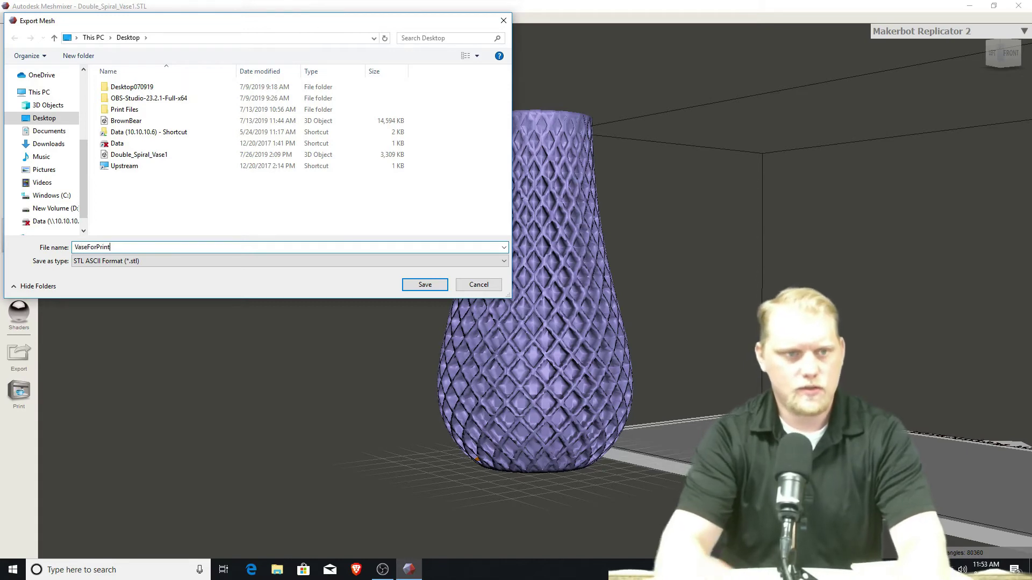
left_click(425, 284)
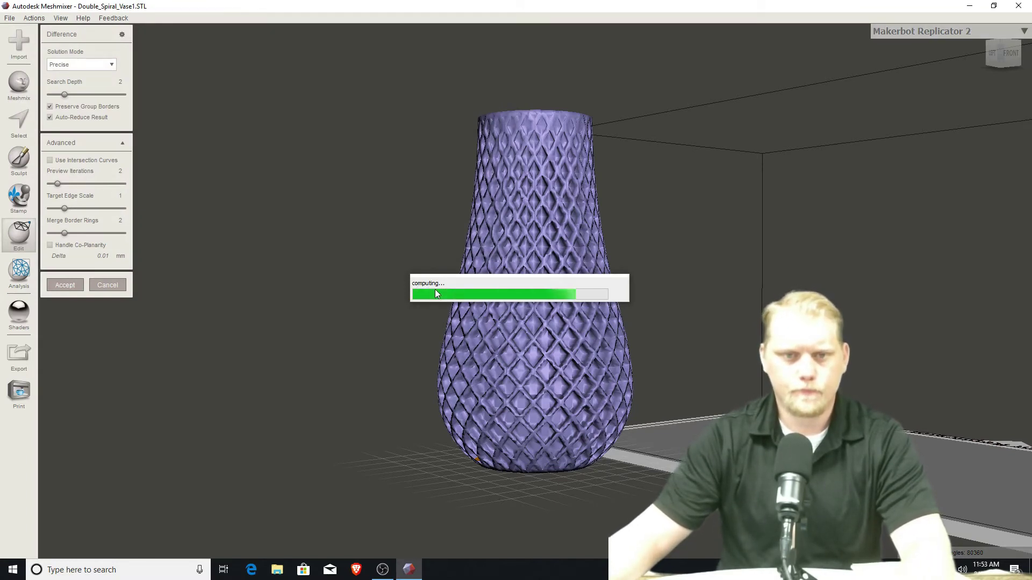
left_click(970, 7)
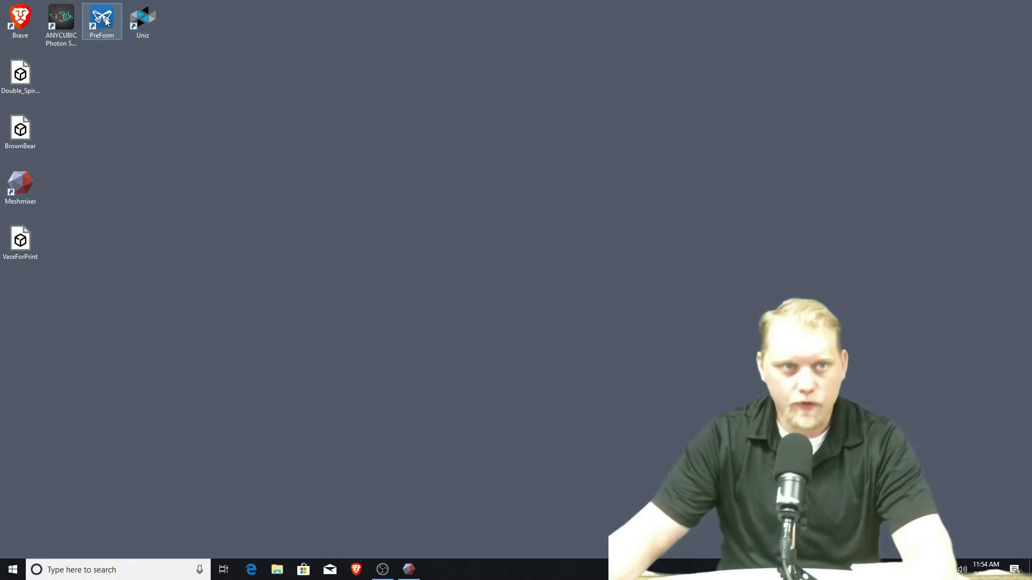
Step: Launch the UNIZ slicer from the desktop
left_click(61, 19)
double_click(143, 21)
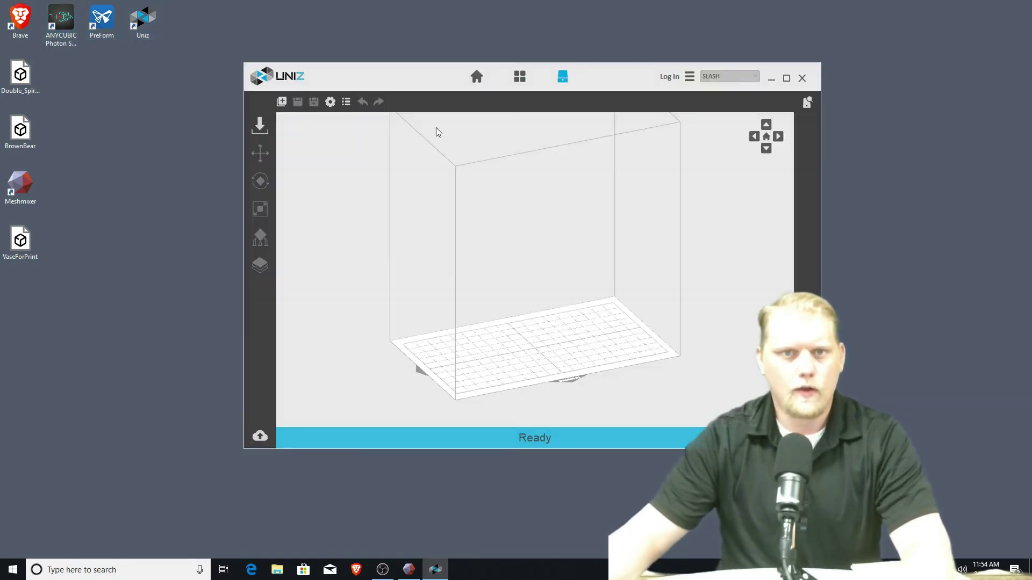
left_click_drag(439, 76, 397, 78)
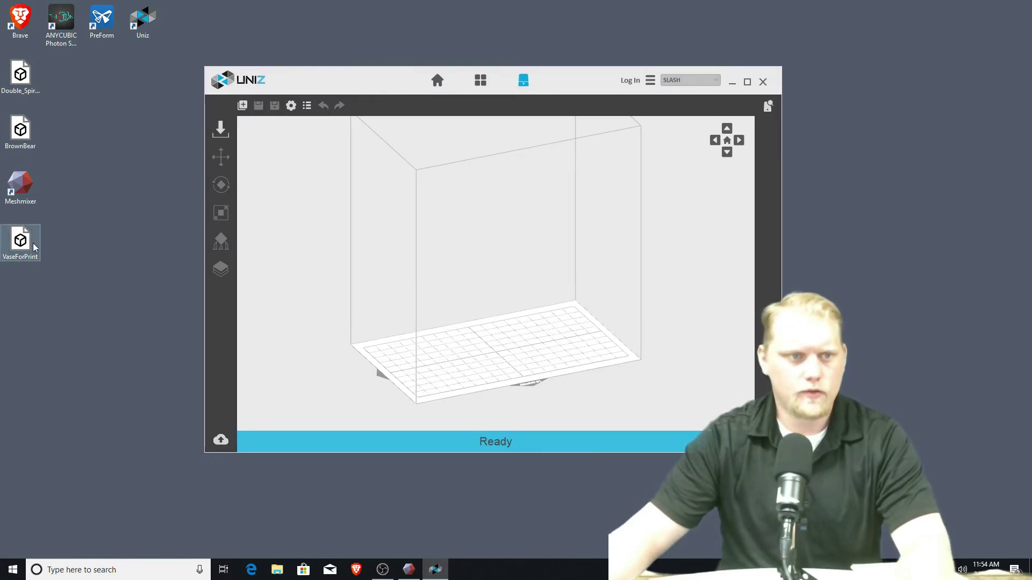
Step: Drop VaseForPrint.stl onto the UNIZ build plate and maximize the slicer window
left_click_drag(21, 241, 514, 333)
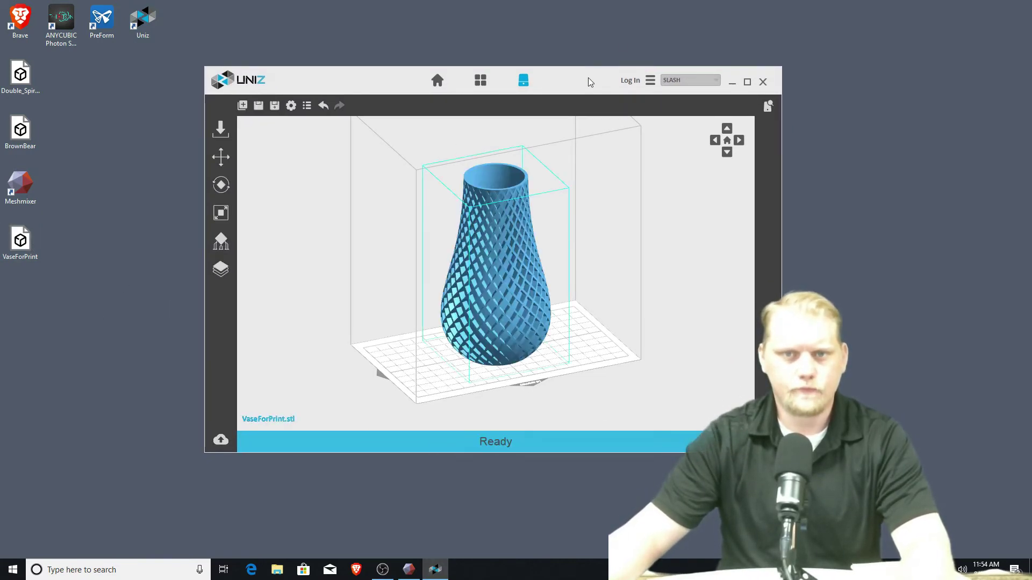
left_click_drag(609, 76, 593, 78)
left_click(731, 84)
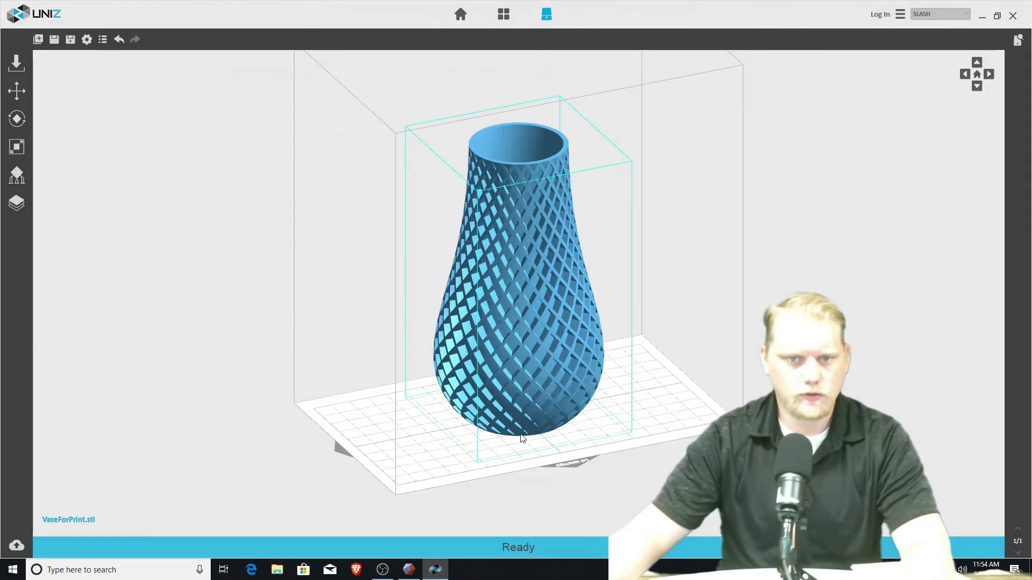
left_click_drag(410, 410, 531, 390)
Step: Delete the vase from the plate, reload VaseForPrint.stl and inspect it on the plate
double_click(305, 16)
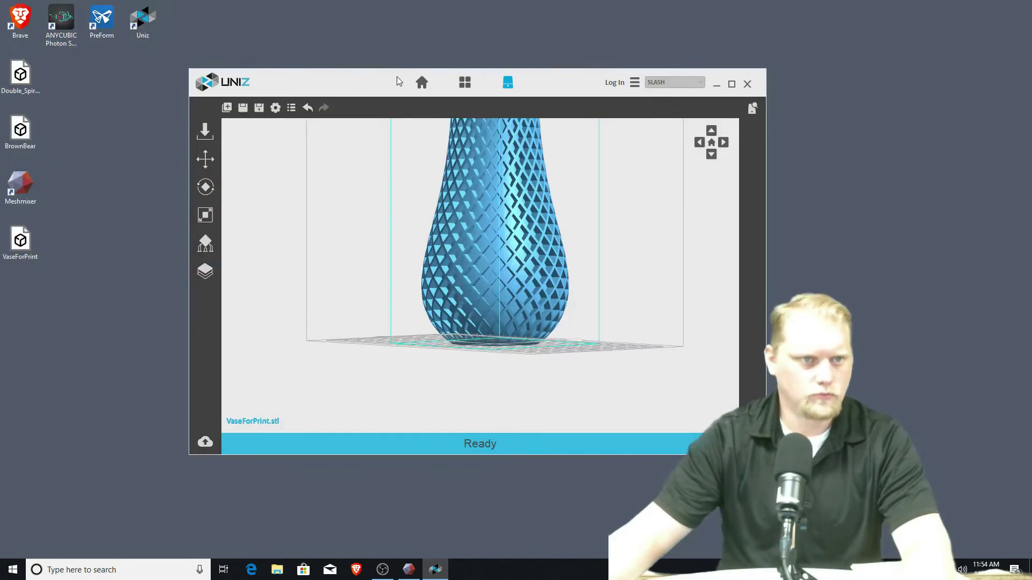
key("Delete")
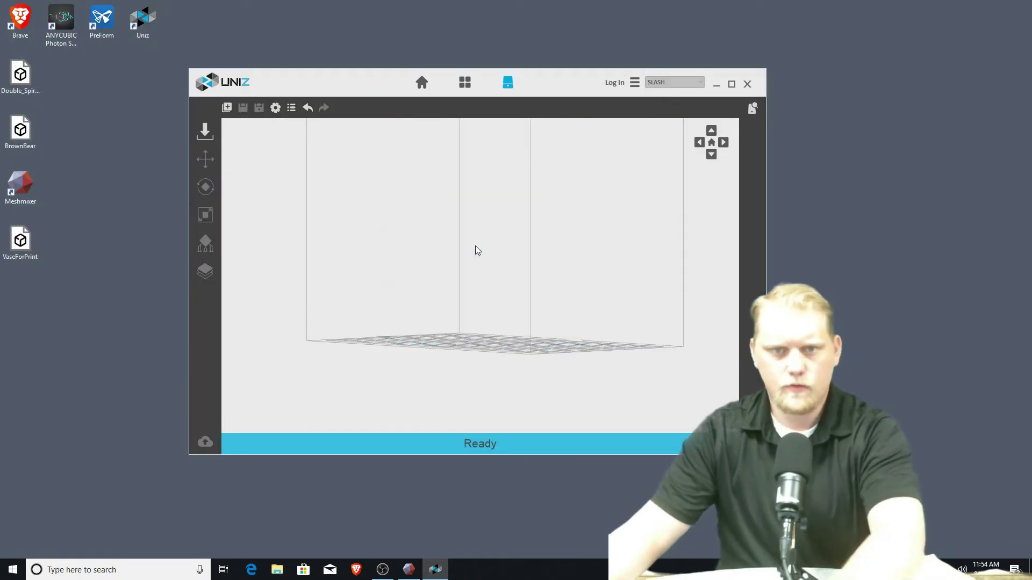
left_click_drag(33, 251, 450, 332)
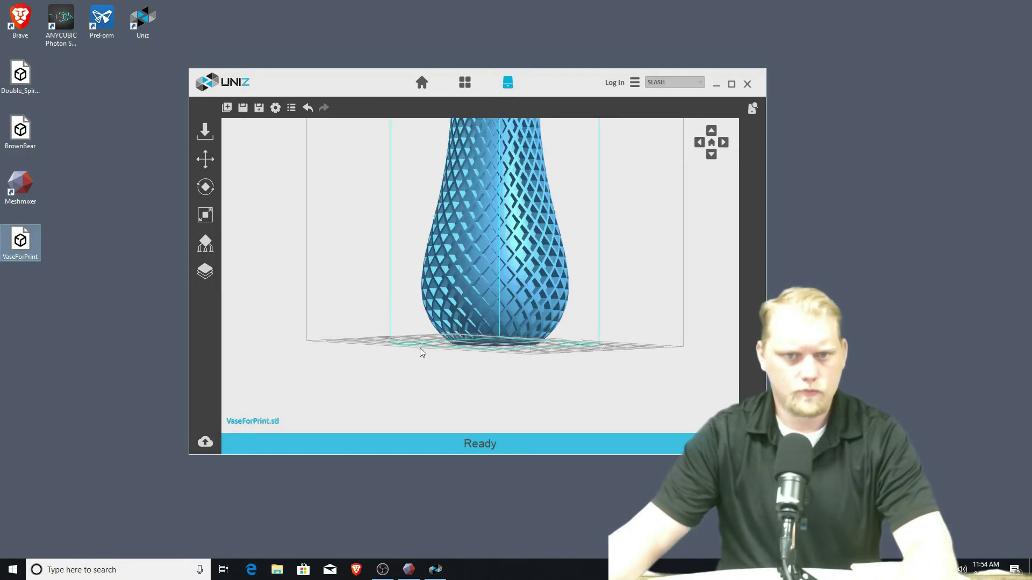
scroll(468, 355, "up", 3)
left_click_drag(518, 357, 502, 308)
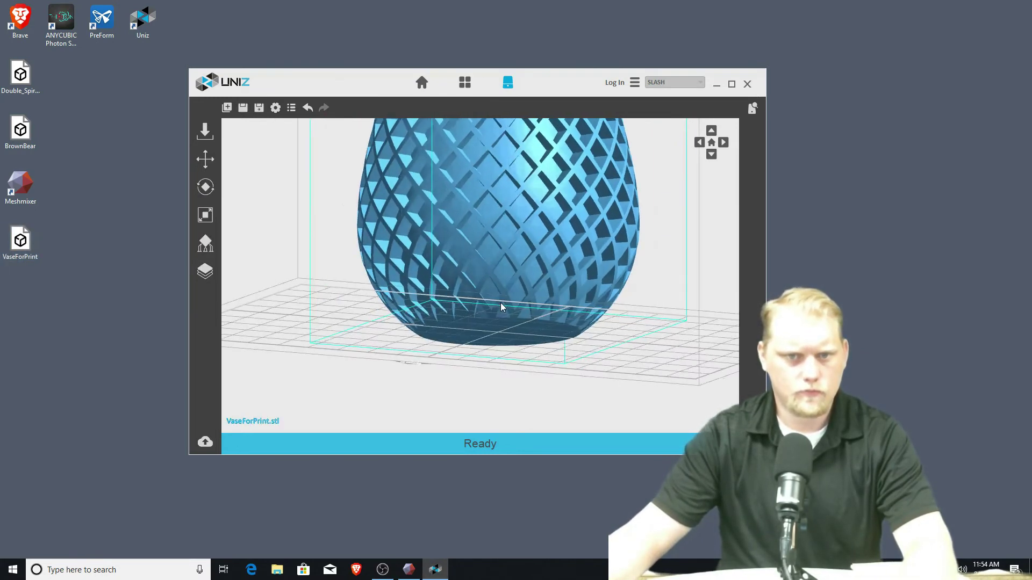
scroll(411, 299, "up", 8)
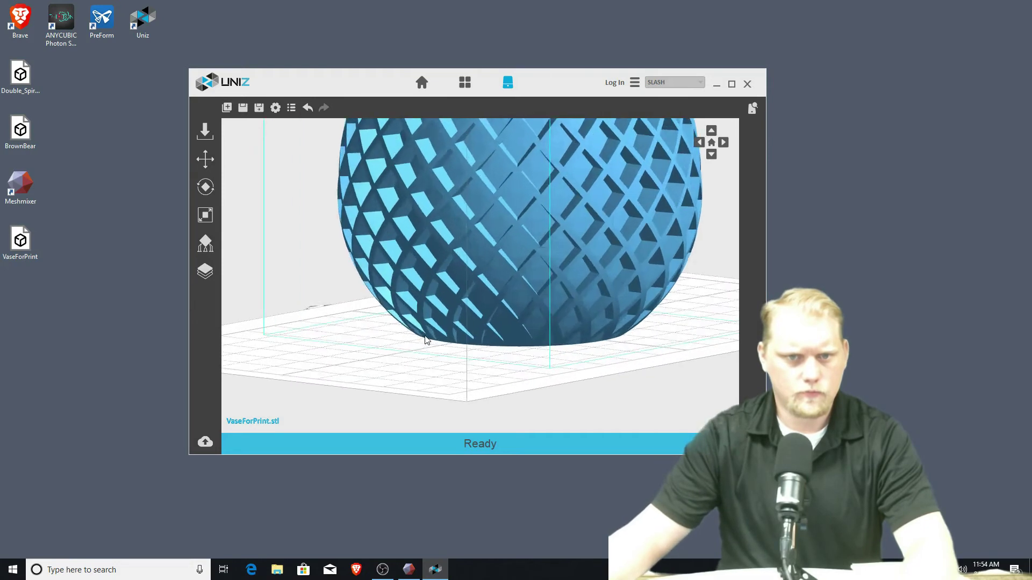
left_click_drag(502, 322, 584, 309)
scroll(585, 299, "down", 5)
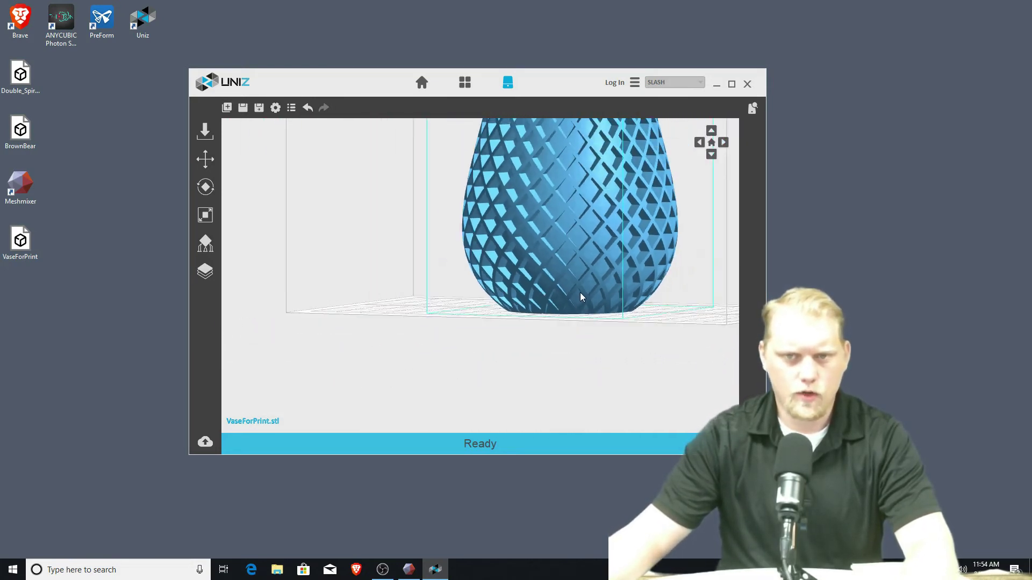
Step: Maximize UNIZ, delete the vase from the build plate again, and minimize the slicer
left_click(732, 84)
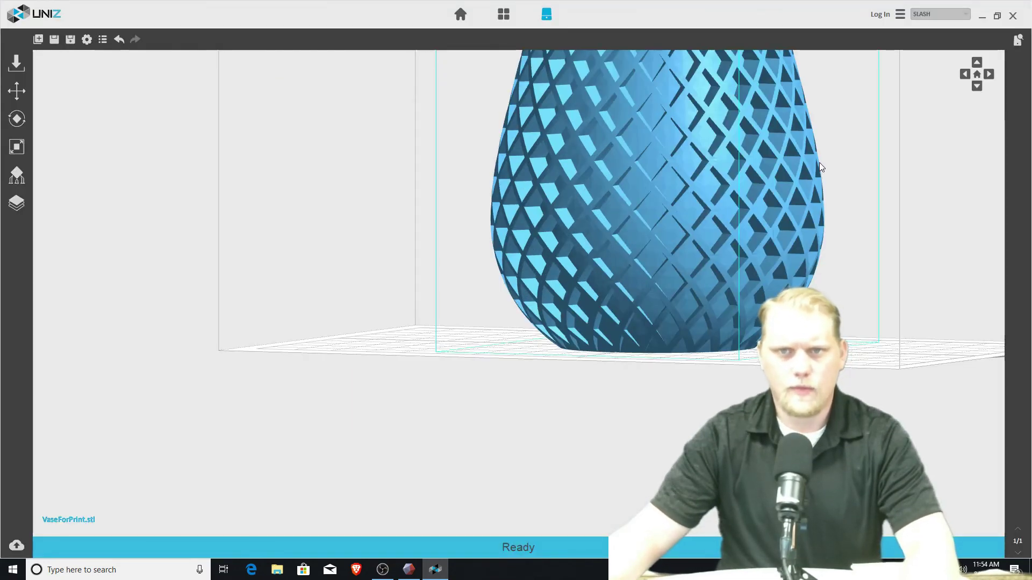
left_click_drag(820, 167, 693, 242)
key("Delete")
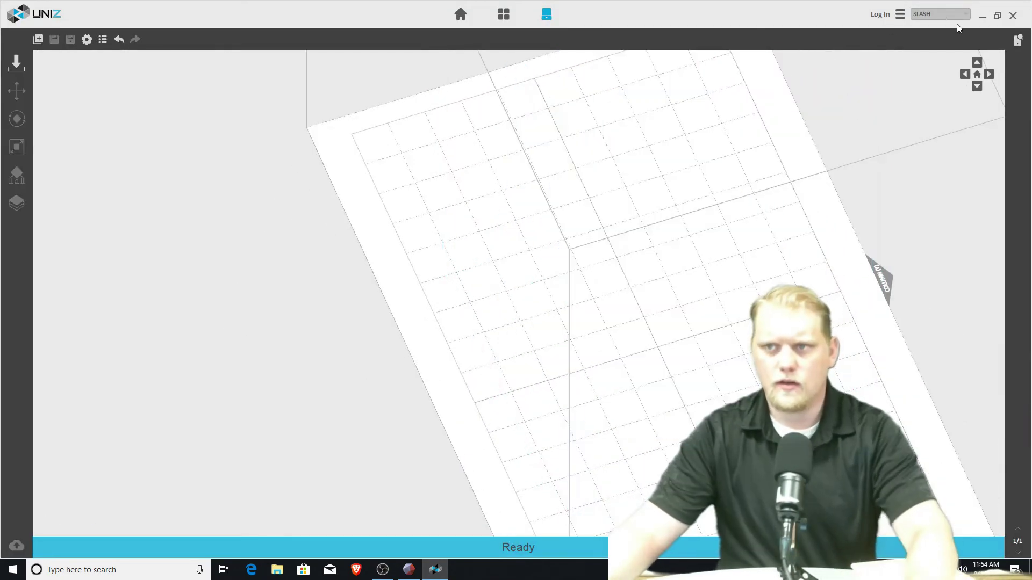
left_click(981, 16)
Step: Accept the Difference cut so the drain hole is carved into the vase base
left_click(411, 569)
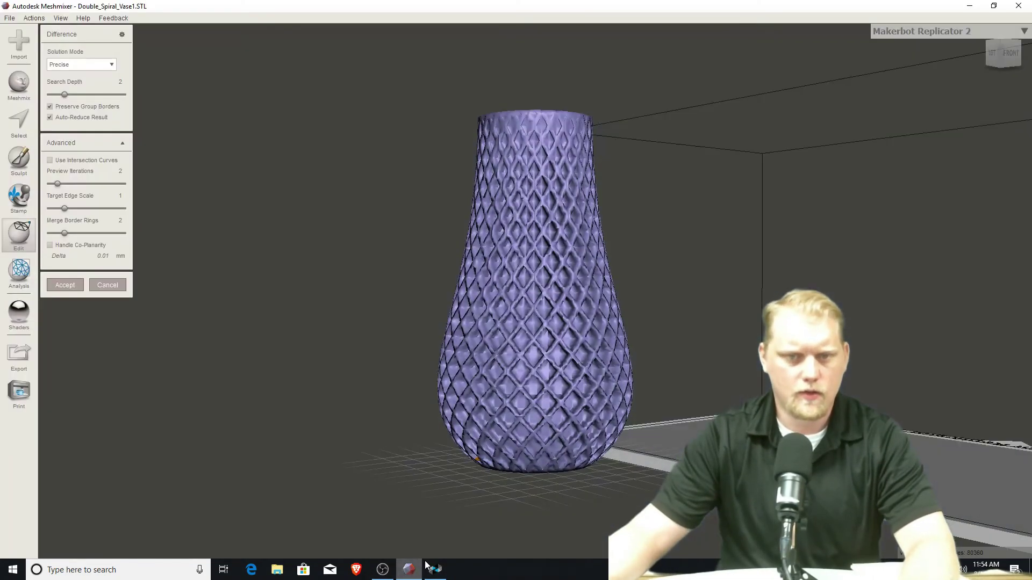
right_click_drag(476, 491, 492, 473)
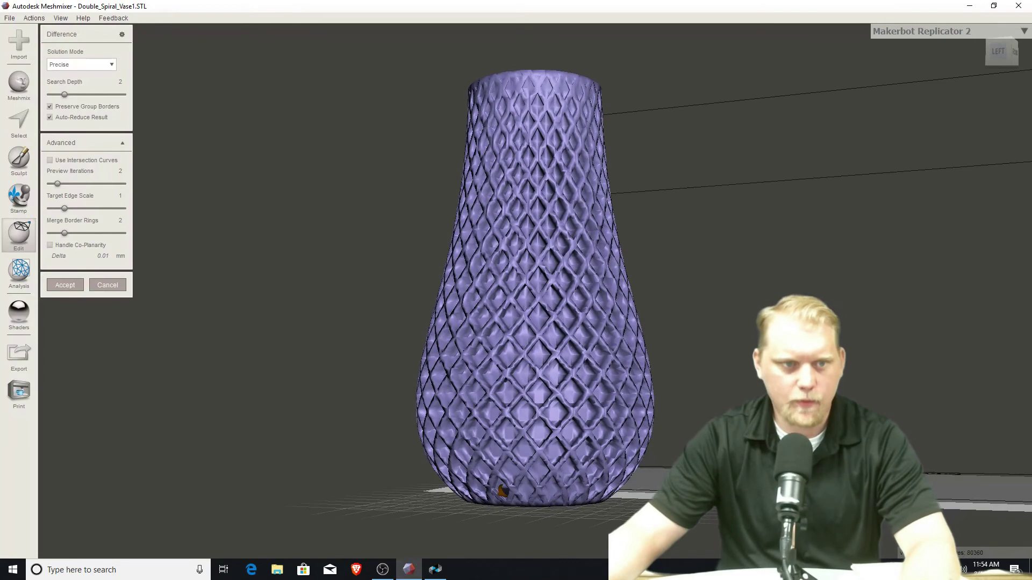
left_click(66, 284)
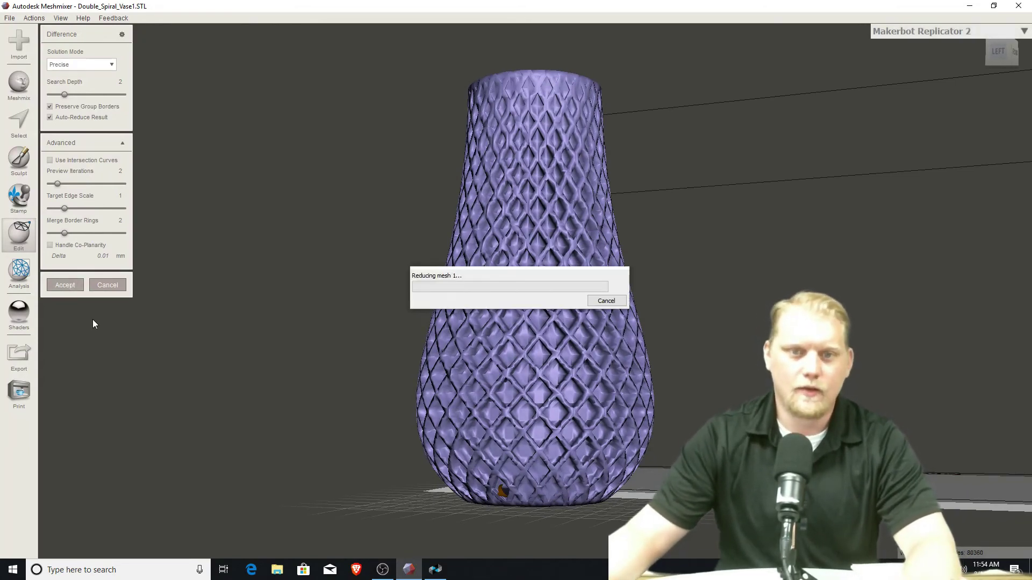
right_click_drag(469, 391, 427, 361)
Step: Export the vase over VaseForPrint.stl, confirm the replacement, and minimise Meshmixer
left_click(25, 353)
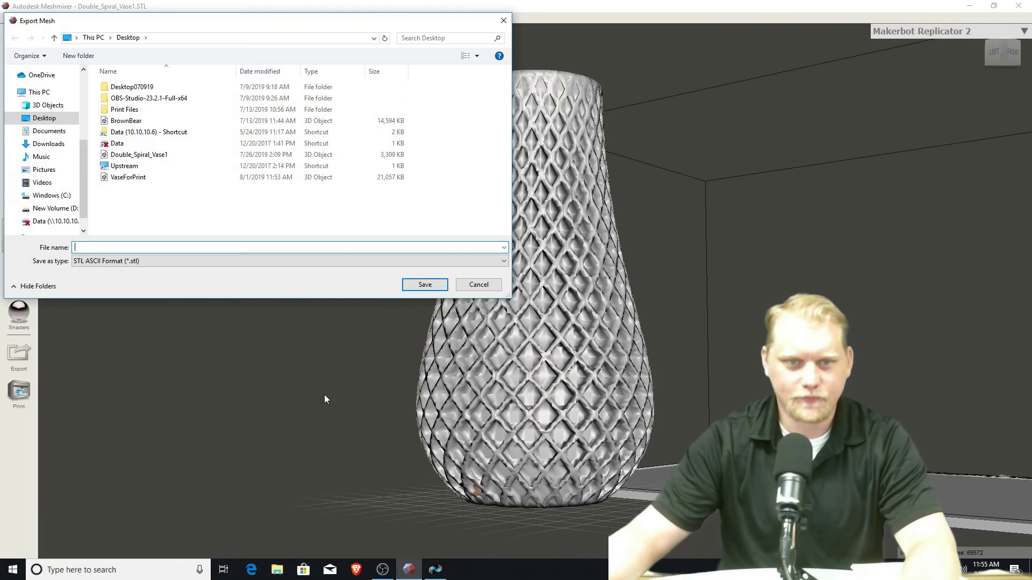
type("Vase")
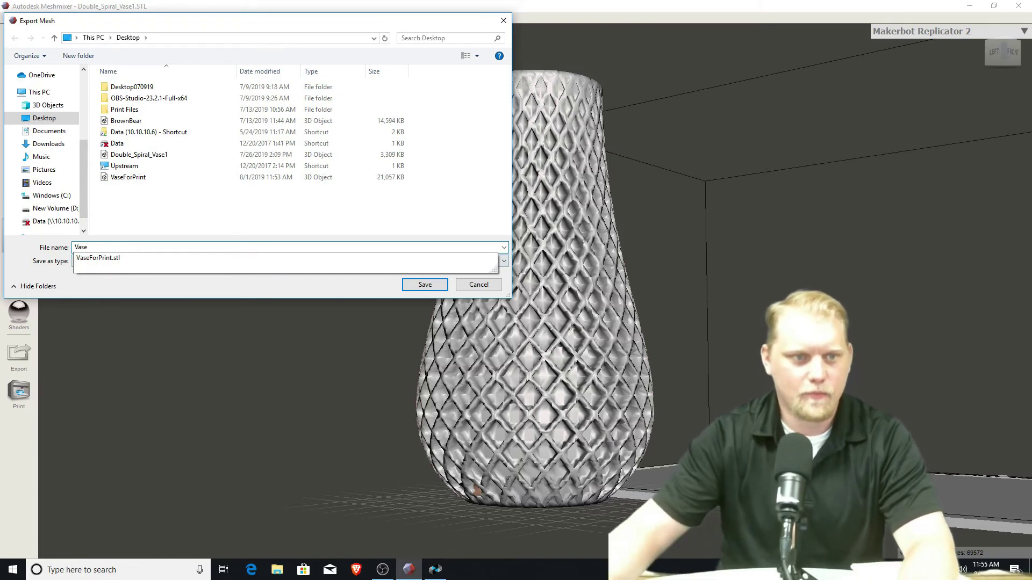
left_click(112, 261)
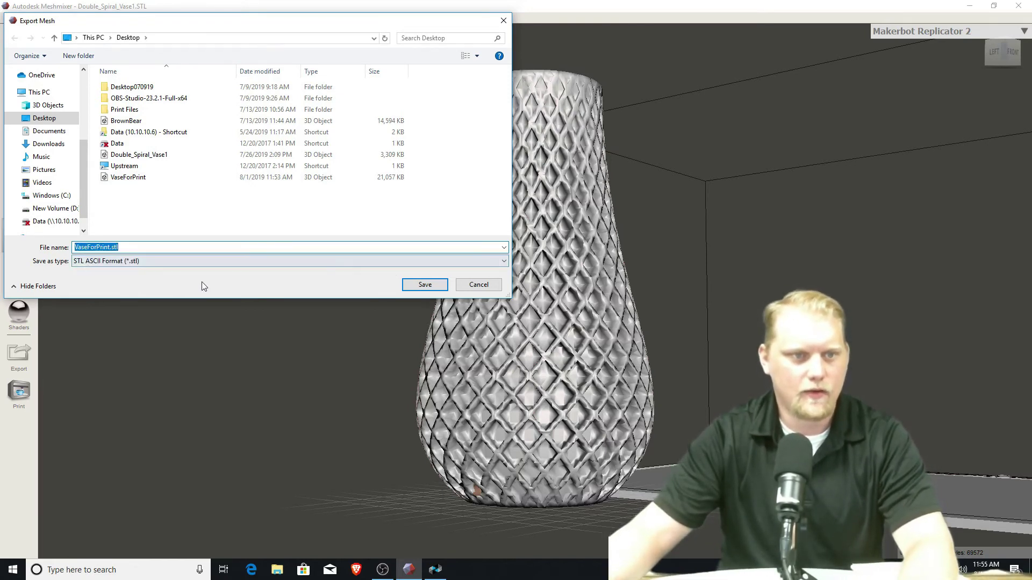
left_click(413, 287)
left_click(529, 286)
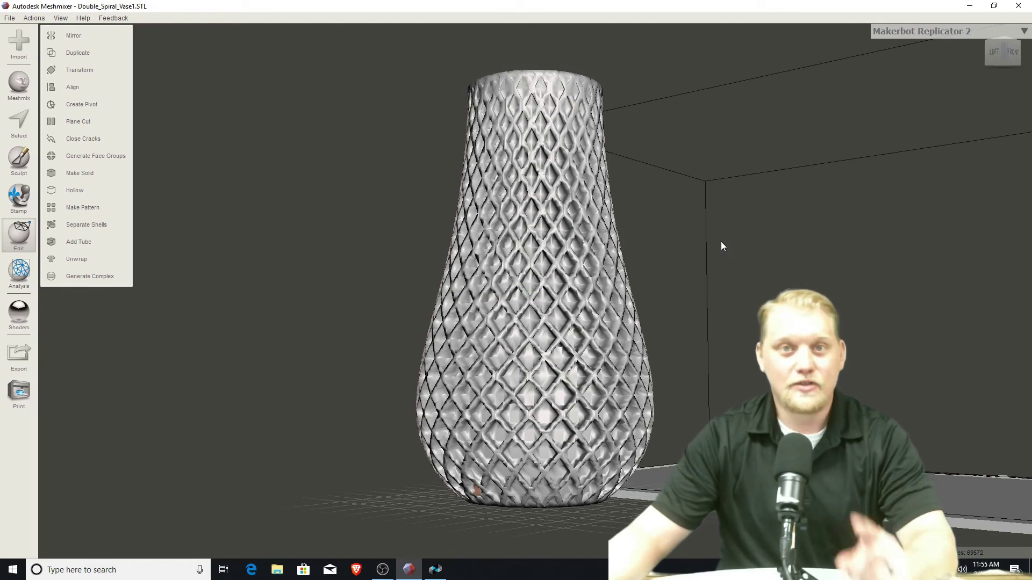
left_click(969, 5)
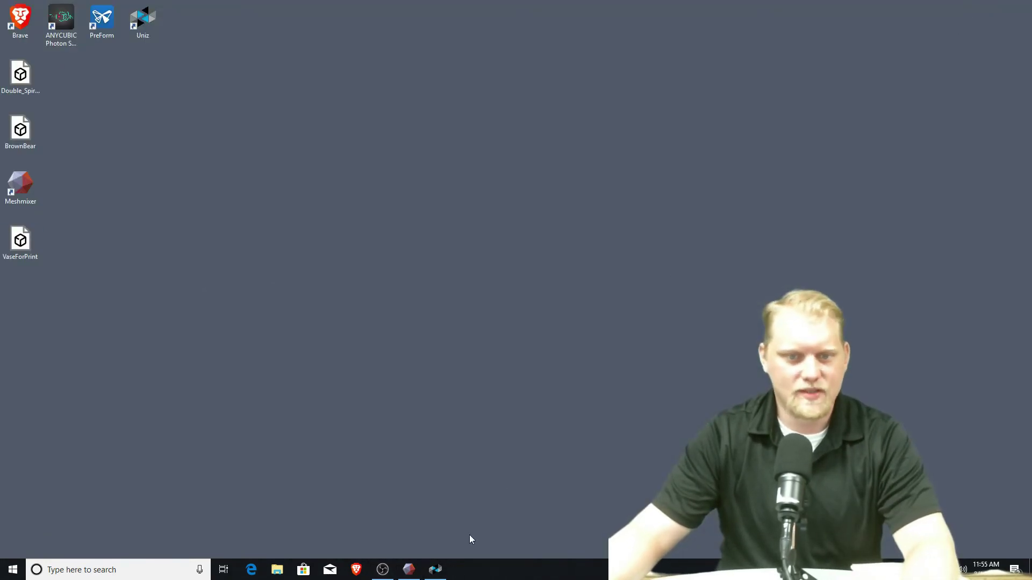
Step: Load the updated VaseForPrint.stl onto the UNIZ build plate and maximise the slicer
left_click(446, 574)
left_click_drag(661, 244, 637, 289)
double_click(315, 11)
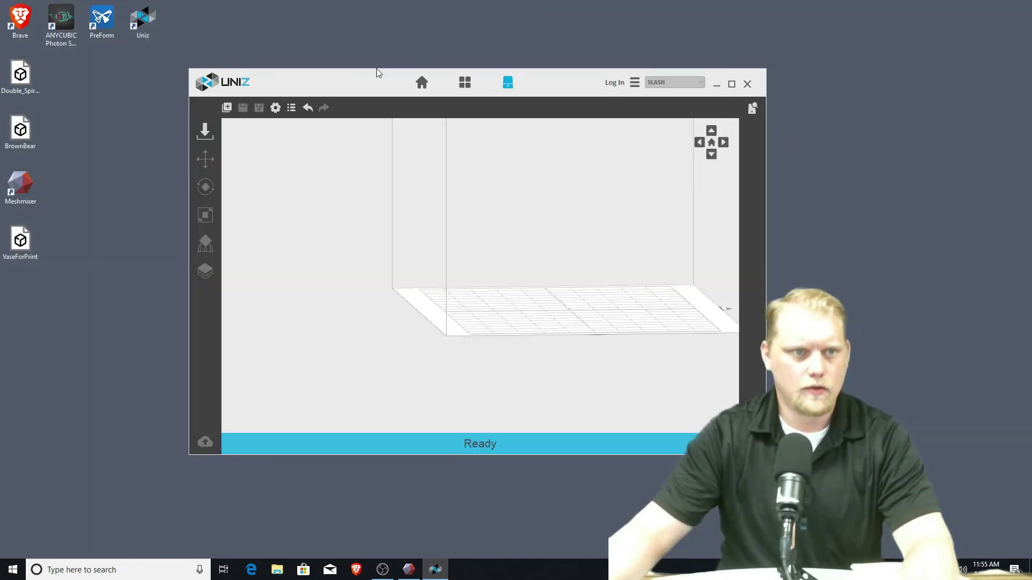
left_click_drag(25, 243, 518, 273)
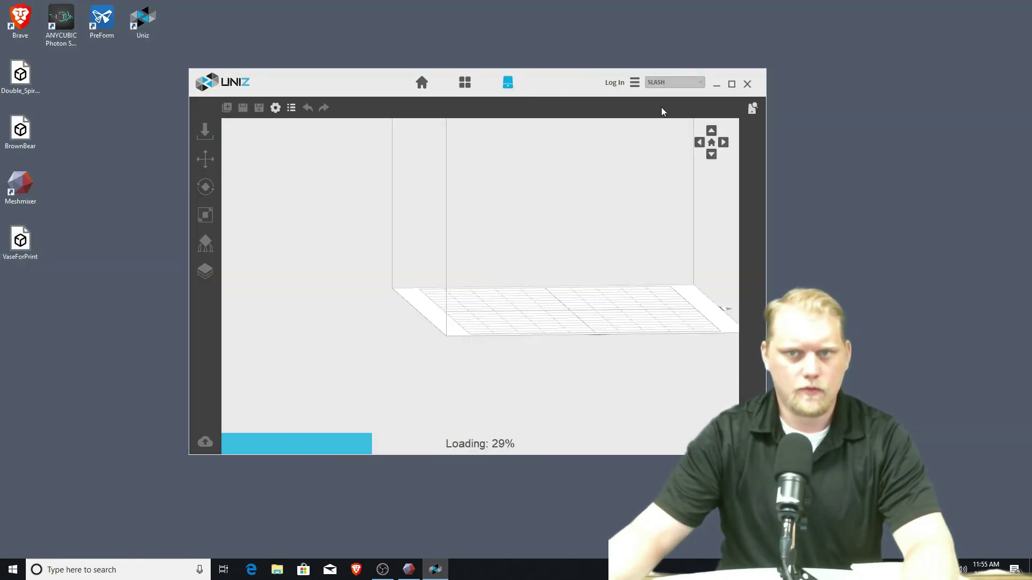
left_click(731, 84)
Step: Zoom and orbit around the vase to inspect its base drain hole, then reset to home view
left_click_drag(572, 298, 712, 286)
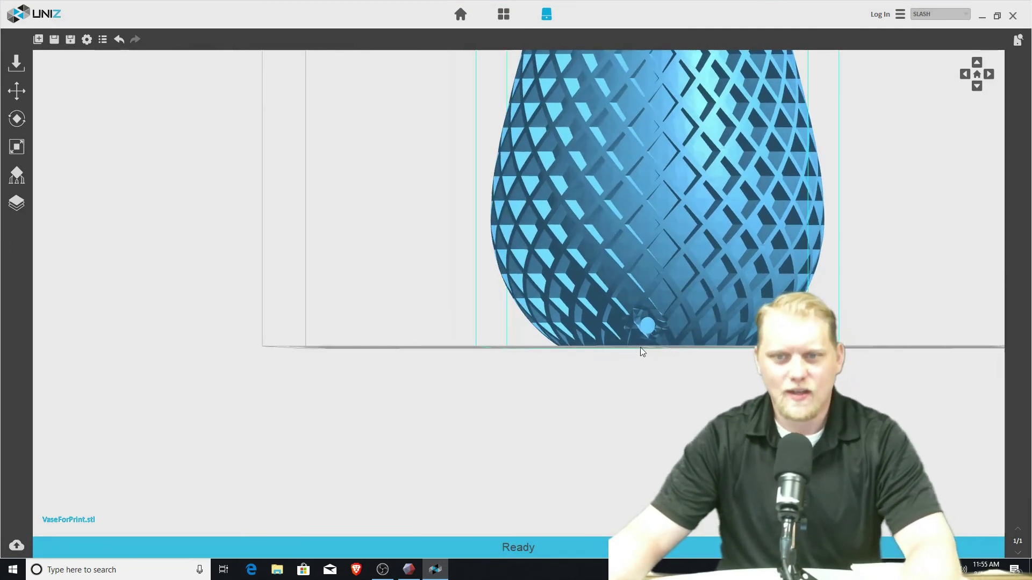
scroll(650, 344, "up", 1)
scroll(650, 340, "up", 3)
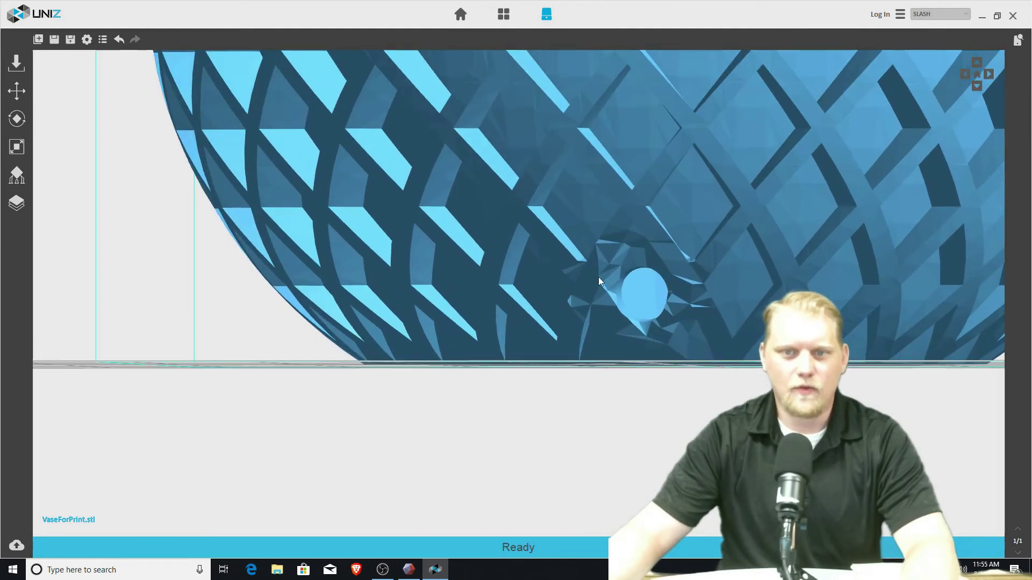
scroll(652, 310, "up", 2)
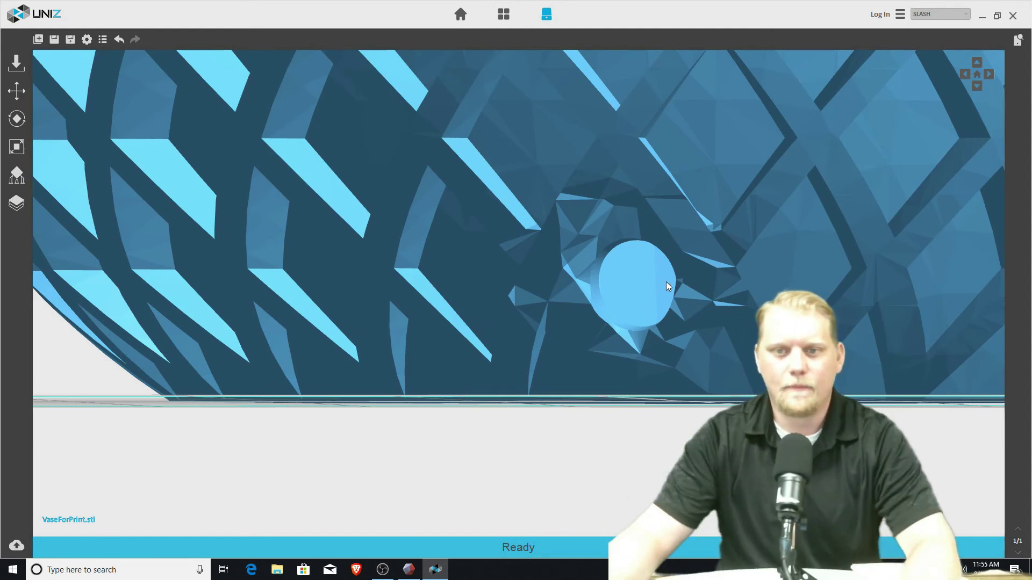
scroll(729, 204, "down", 5)
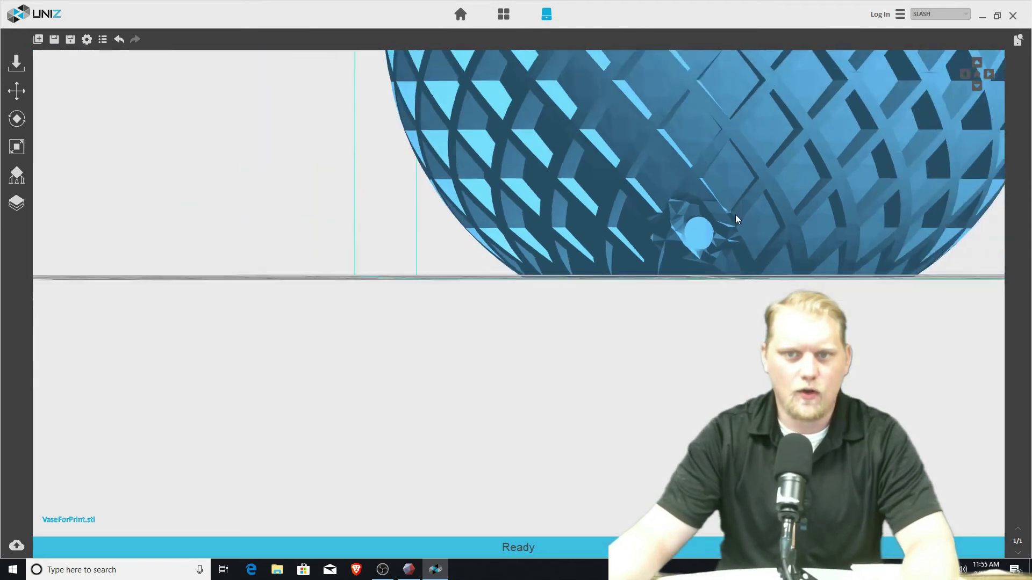
left_click_drag(788, 217, 726, 260)
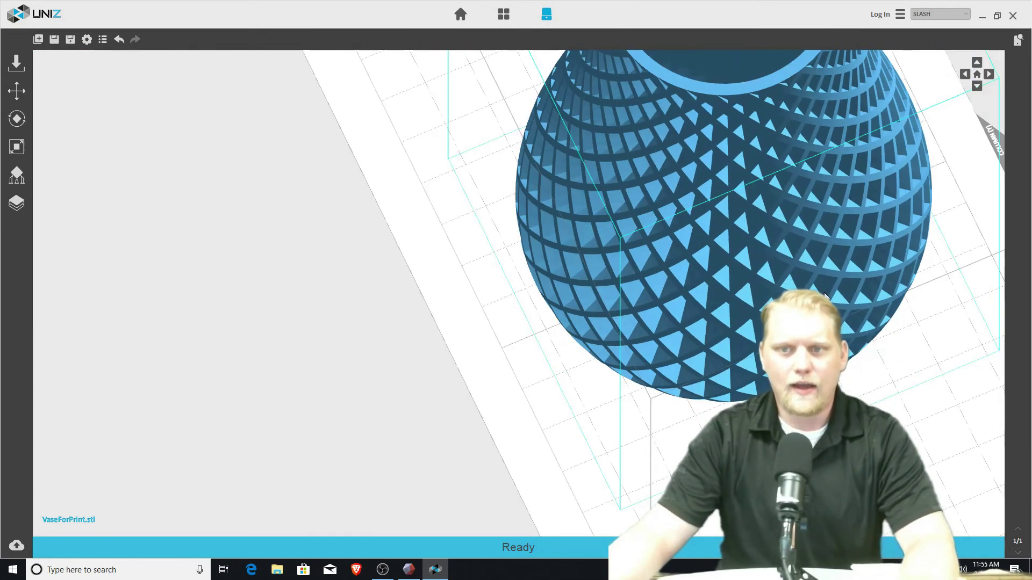
scroll(822, 292, "down", 2)
scroll(821, 292, "down", 1)
left_click_drag(675, 376, 935, 256)
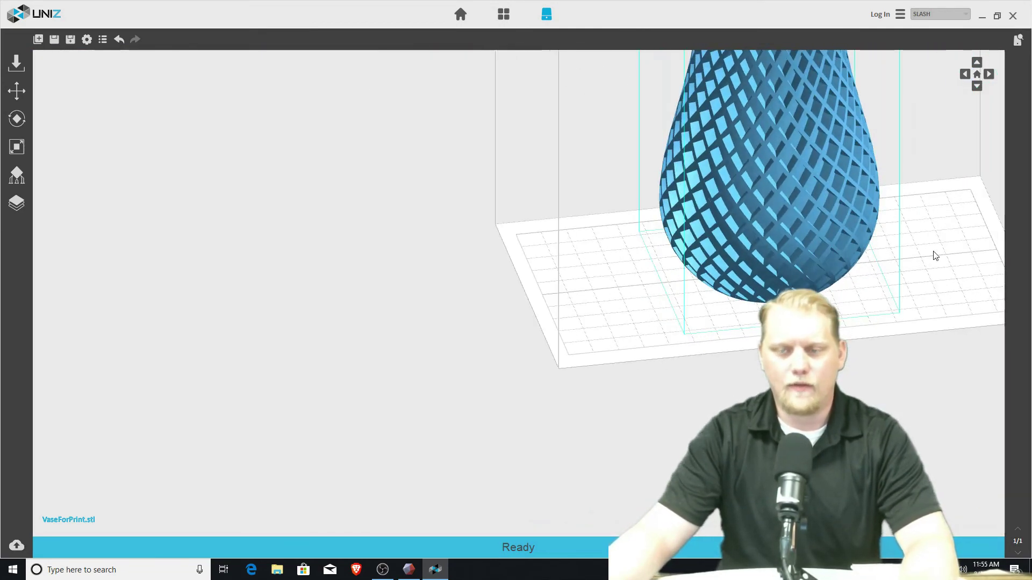
left_click(976, 76)
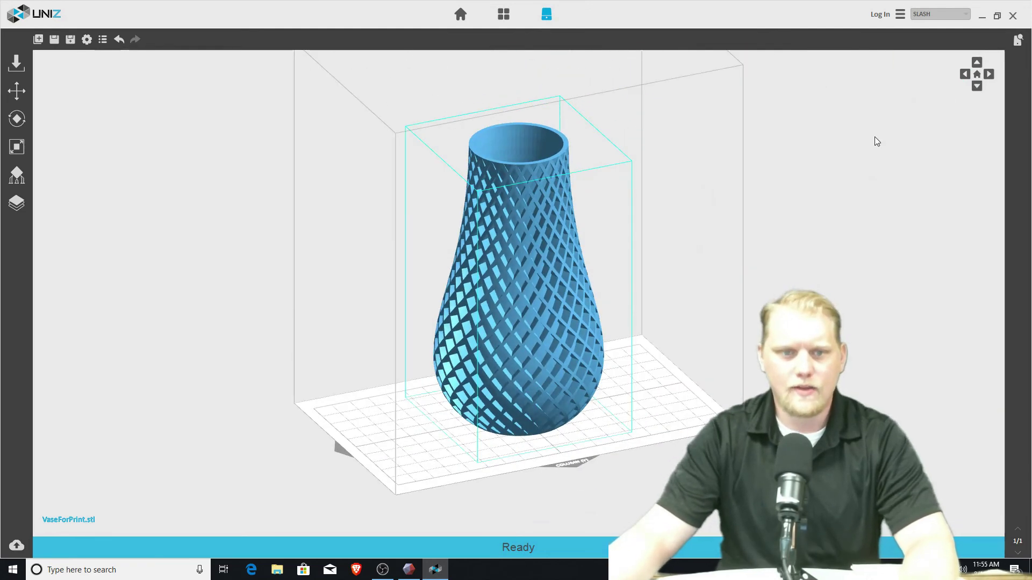
left_click_drag(760, 224, 666, 363)
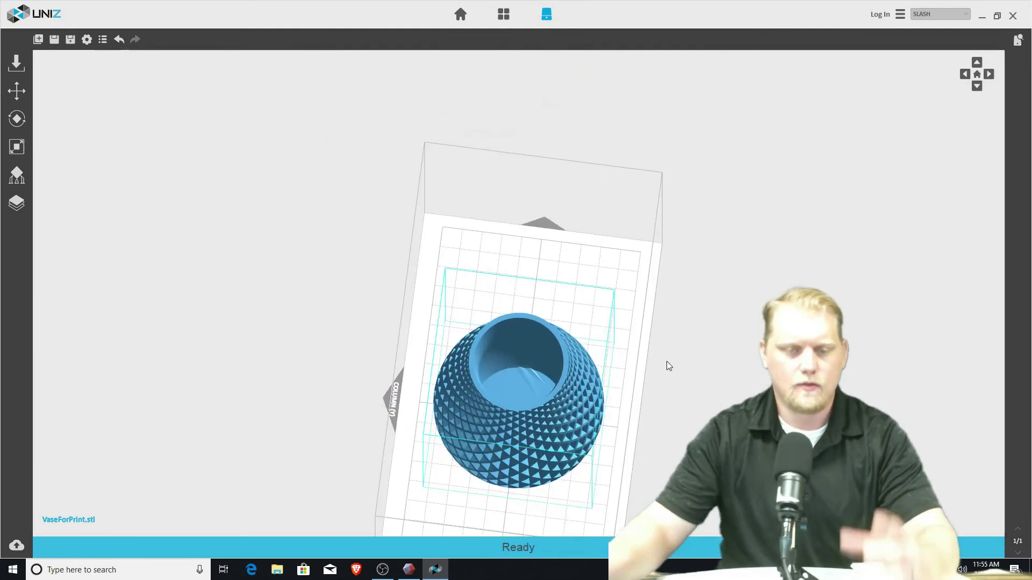
left_click_drag(710, 401, 678, 344)
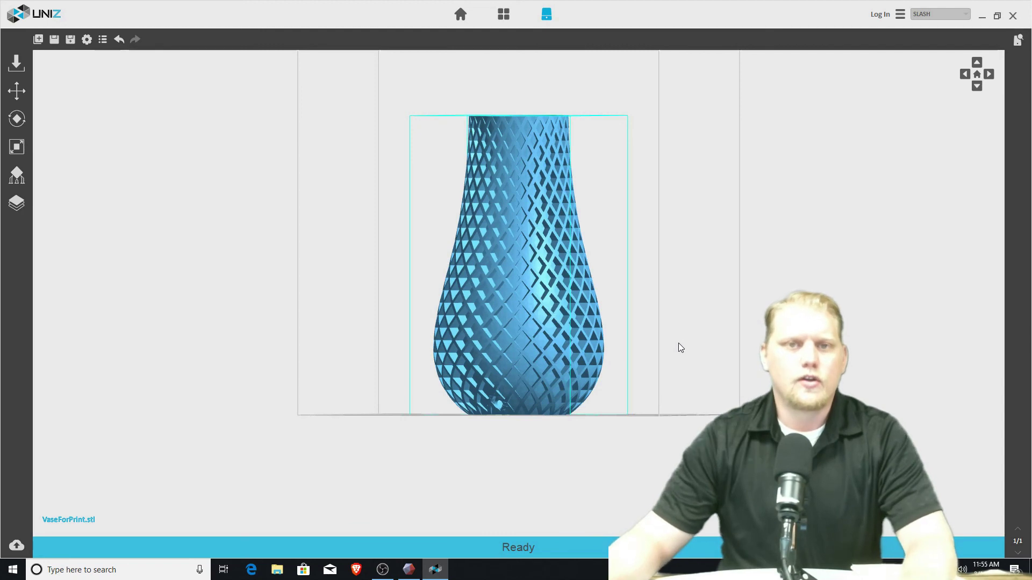